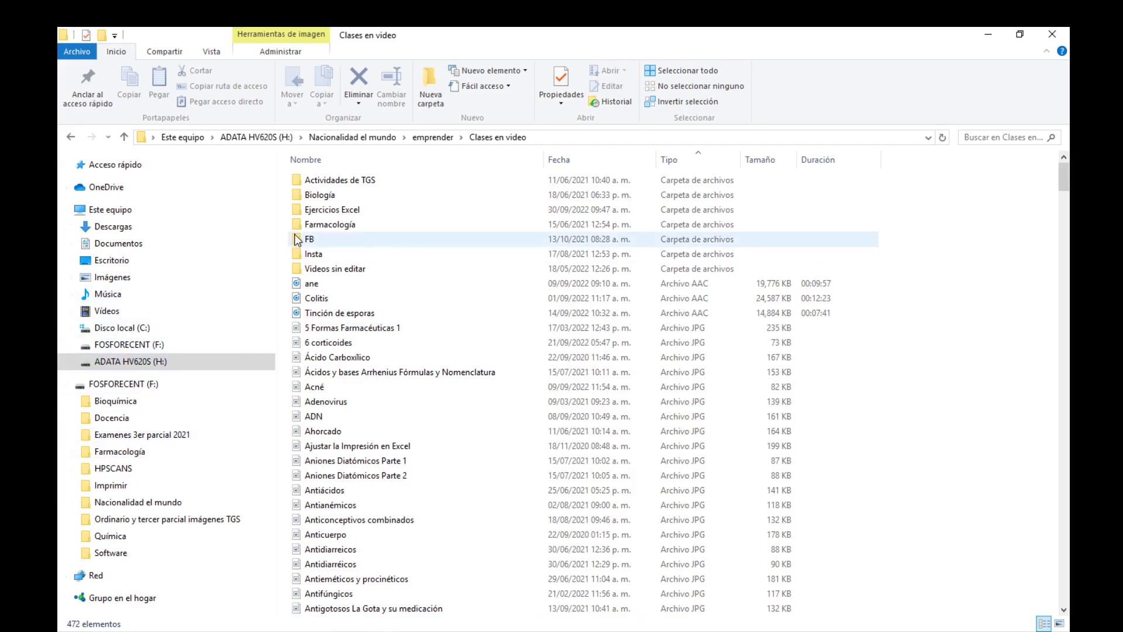
- Go into Ejercicios Excel and open its Archivos a compilar folder listing Grupos muestra 1 to 4
left_click(325, 212)
double_click(326, 213)
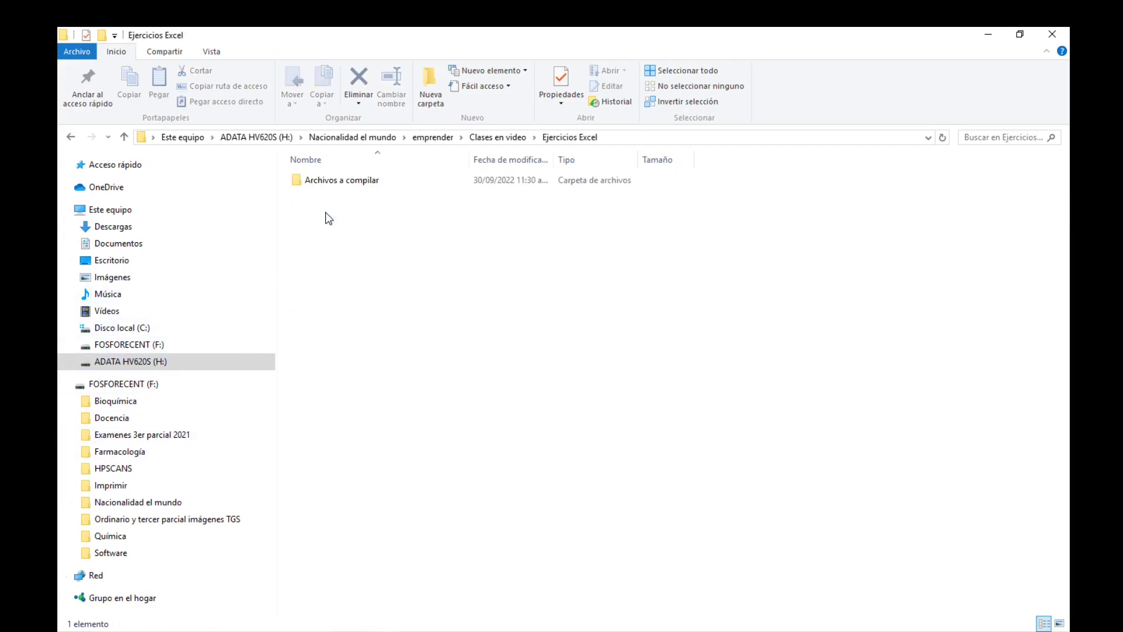
double_click(335, 179)
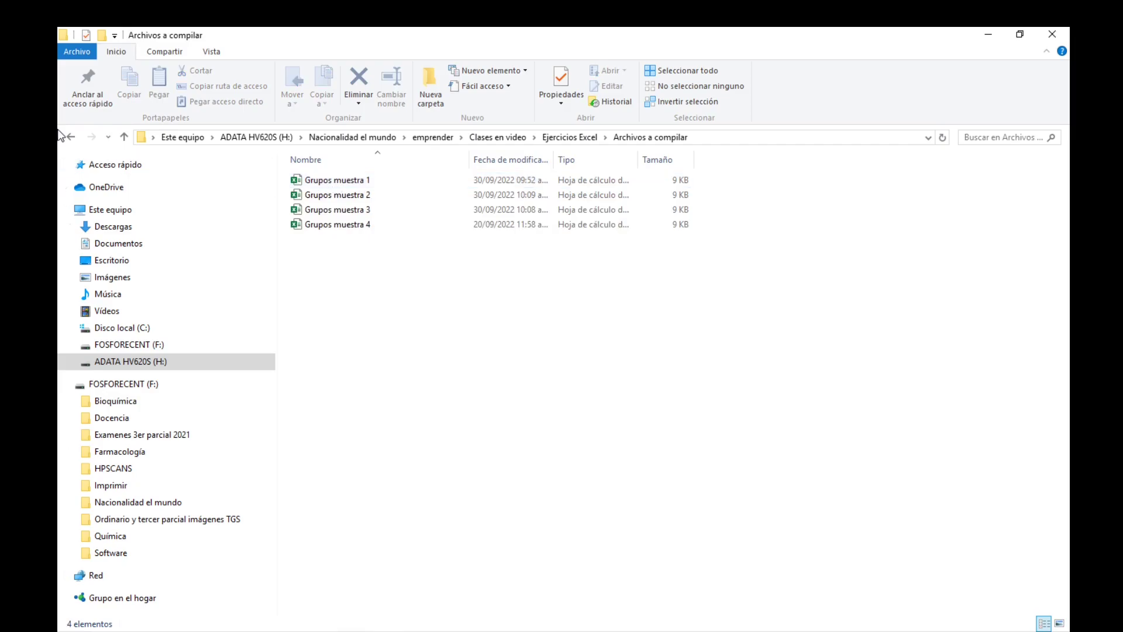
- Cut Grupos muestra 4 into the parent Ejercicios Excel folder, then return to Archivos a compilar
right_click(367, 225)
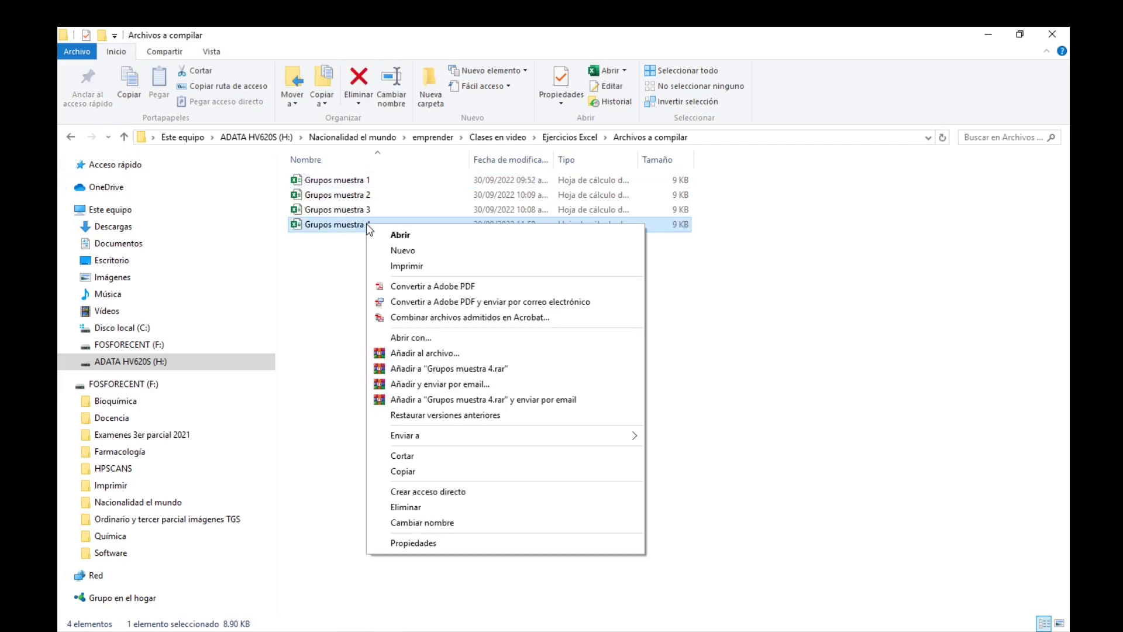
left_click(424, 456)
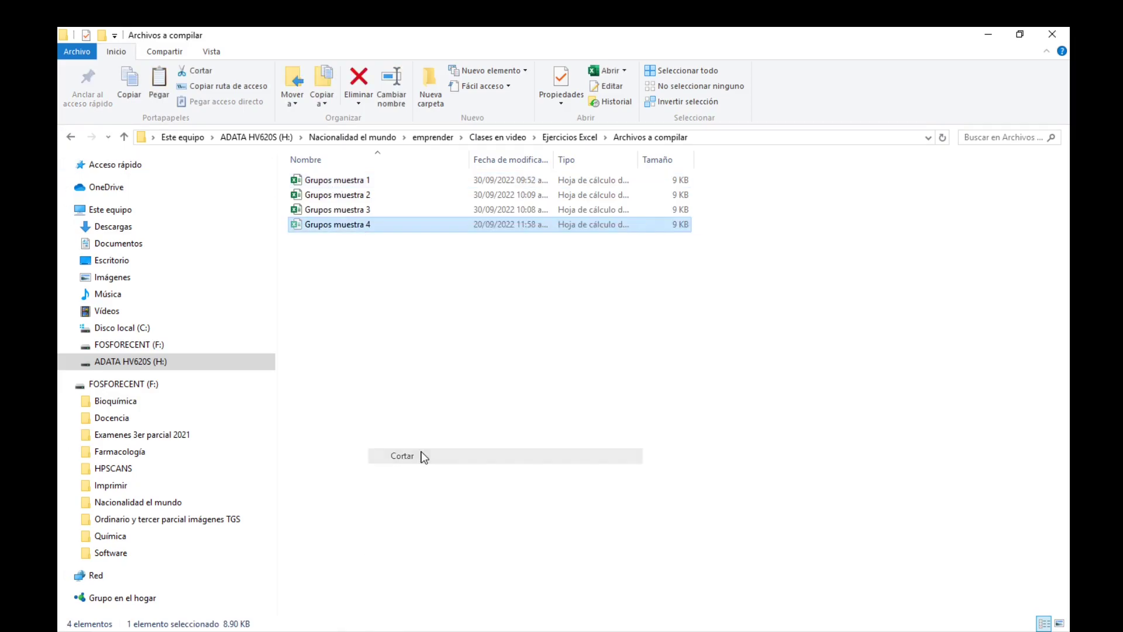
left_click(559, 138)
left_click(380, 253)
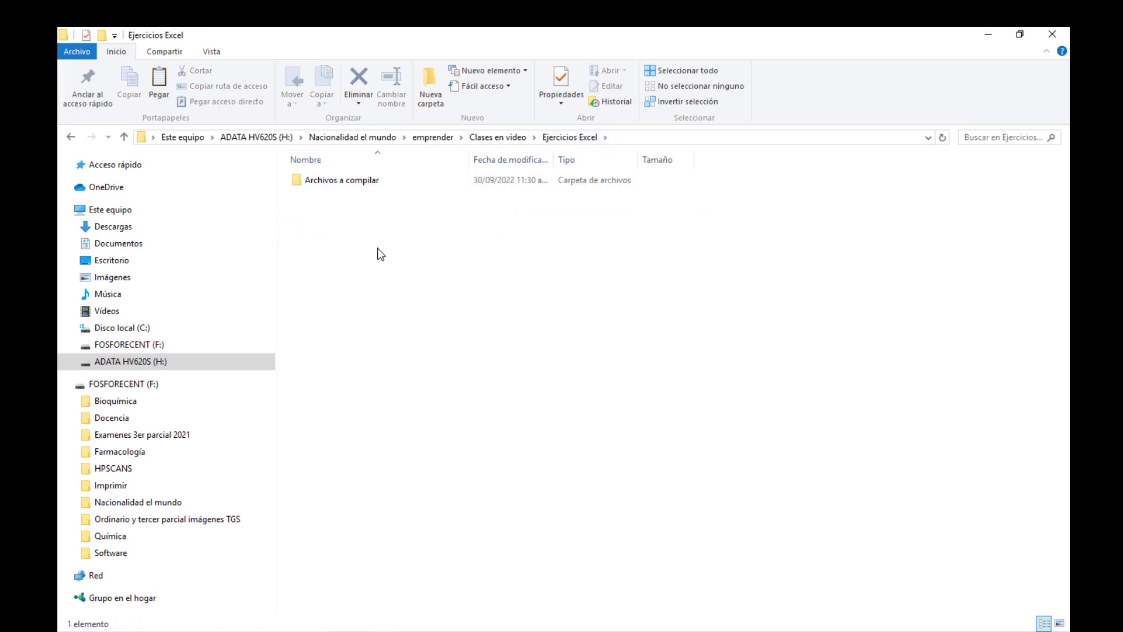
key("ctrl+v")
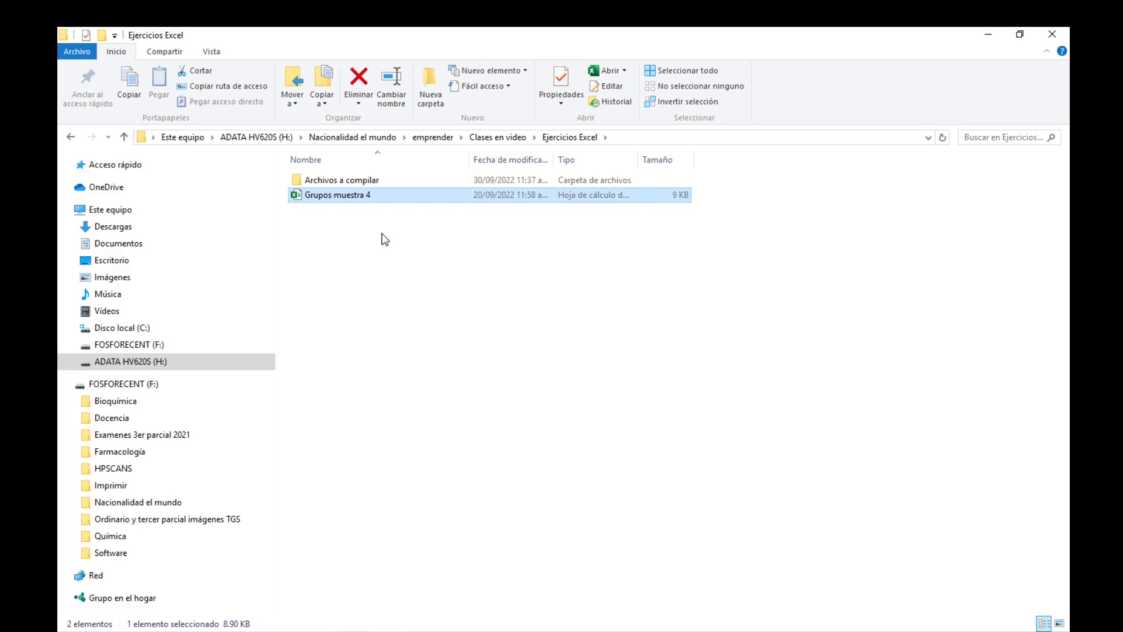
left_click(385, 239)
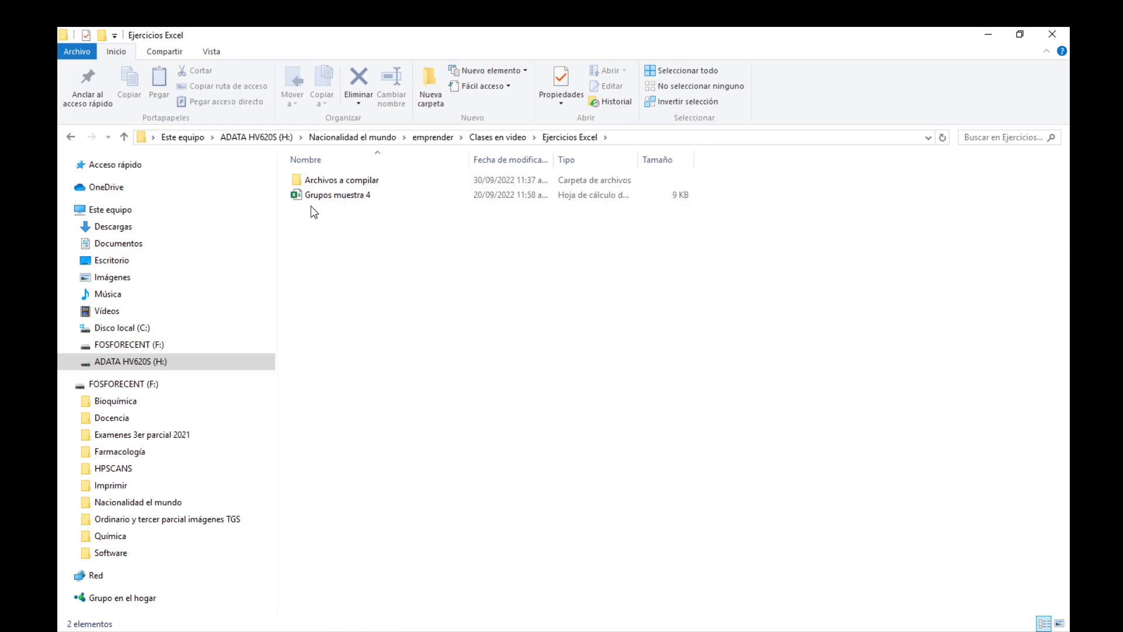
double_click(348, 180)
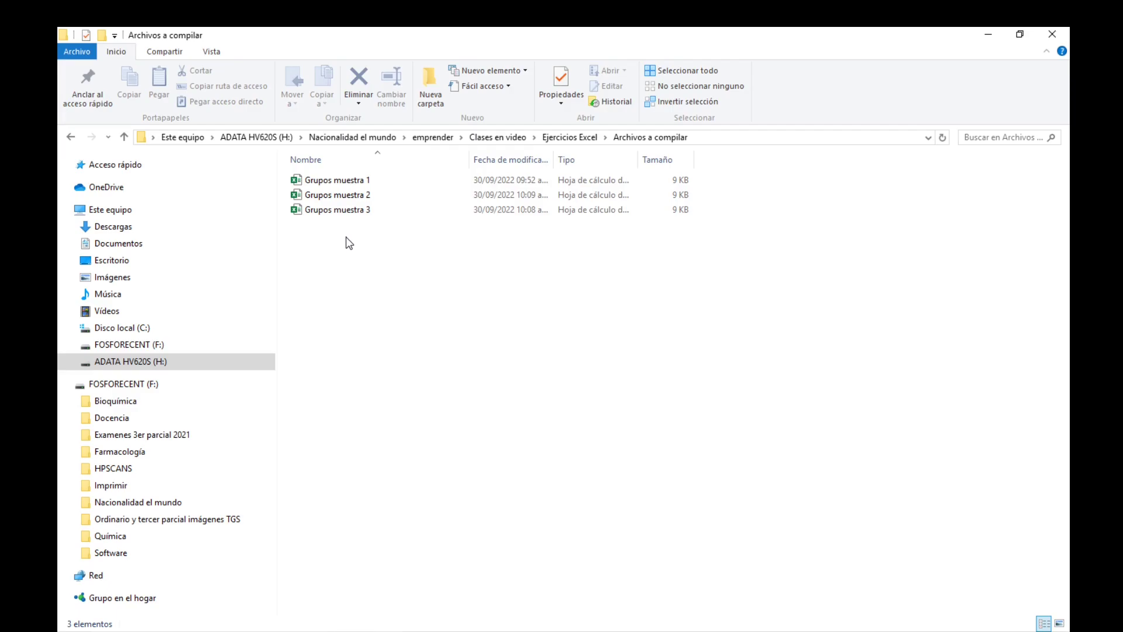
- Open Grupos muestra 2, zoom in to inspect its header row, then open Grupos muestra 3
double_click(355, 196)
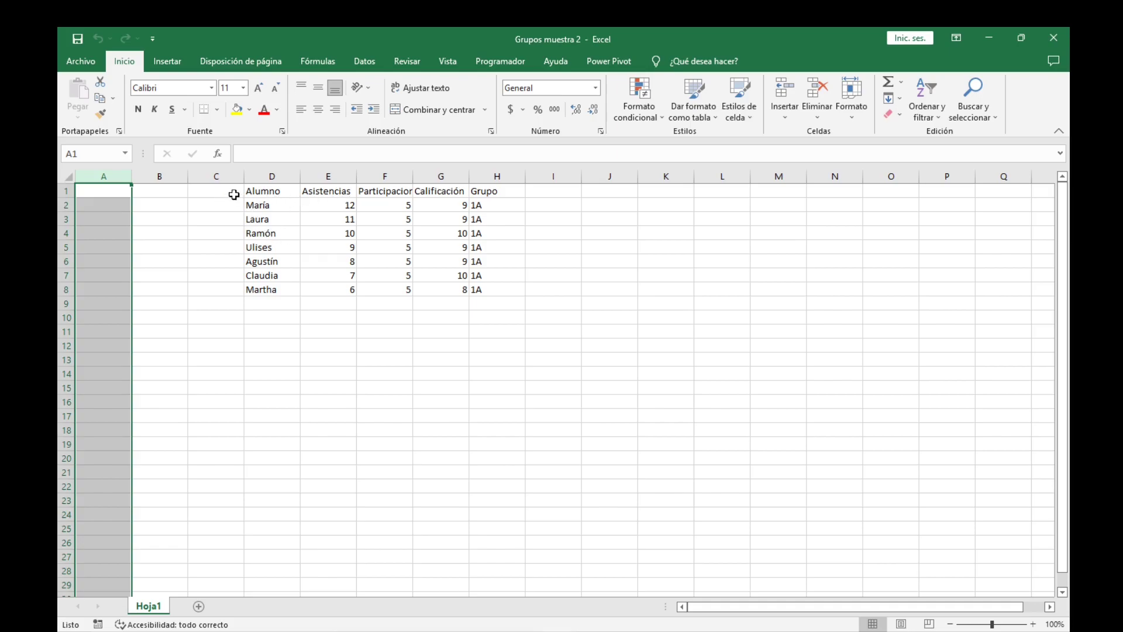
scroll(504, 304, "up", 2, "ctrl")
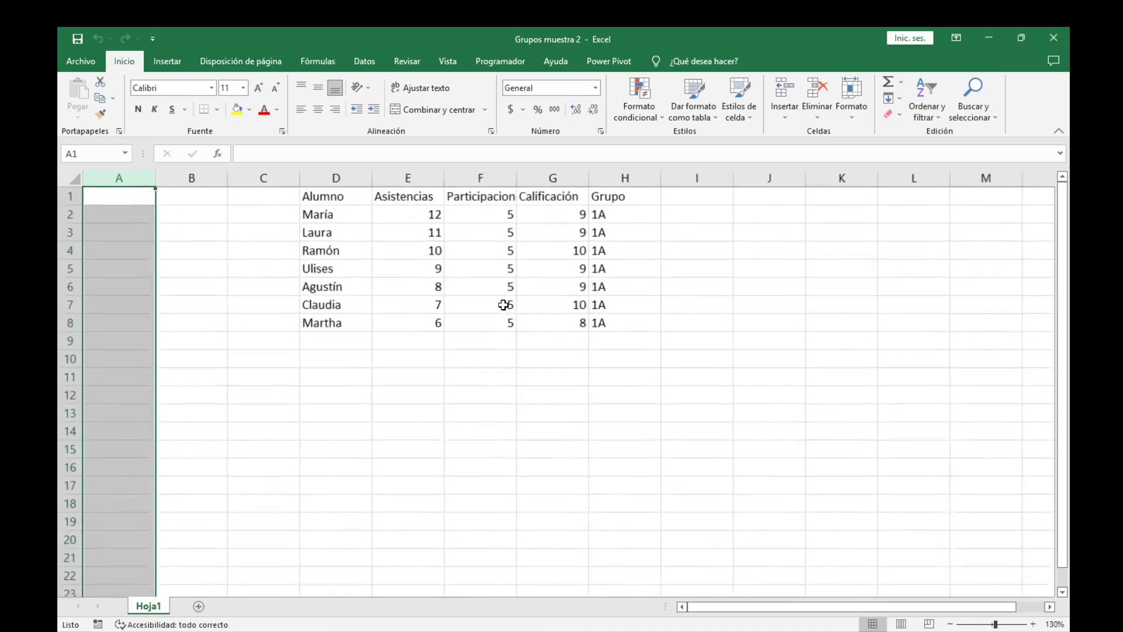
scroll(504, 304, "up", 2, "ctrl")
scroll(504, 302, "up", 2, "ctrl")
scroll(476, 326, "up", 2, "ctrl")
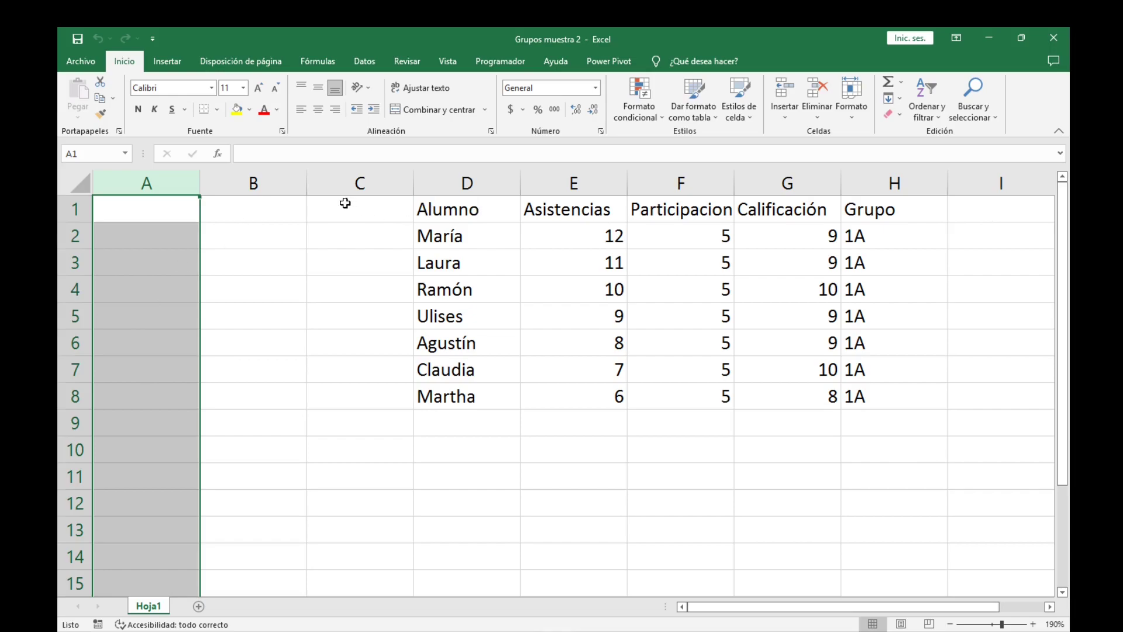
left_click(75, 209)
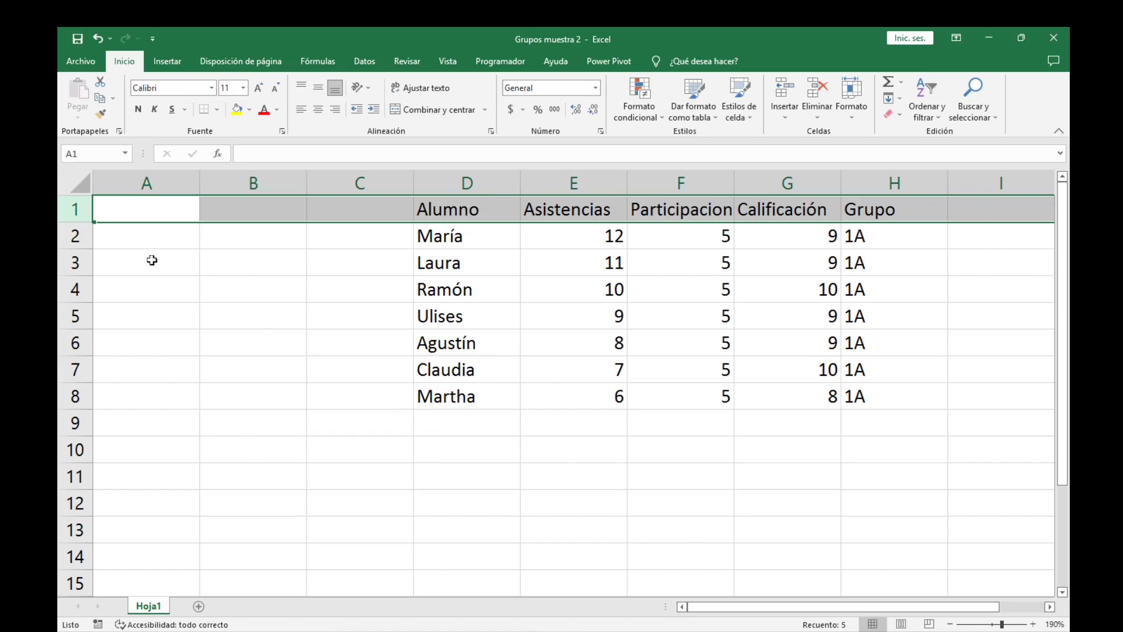
left_click(132, 241)
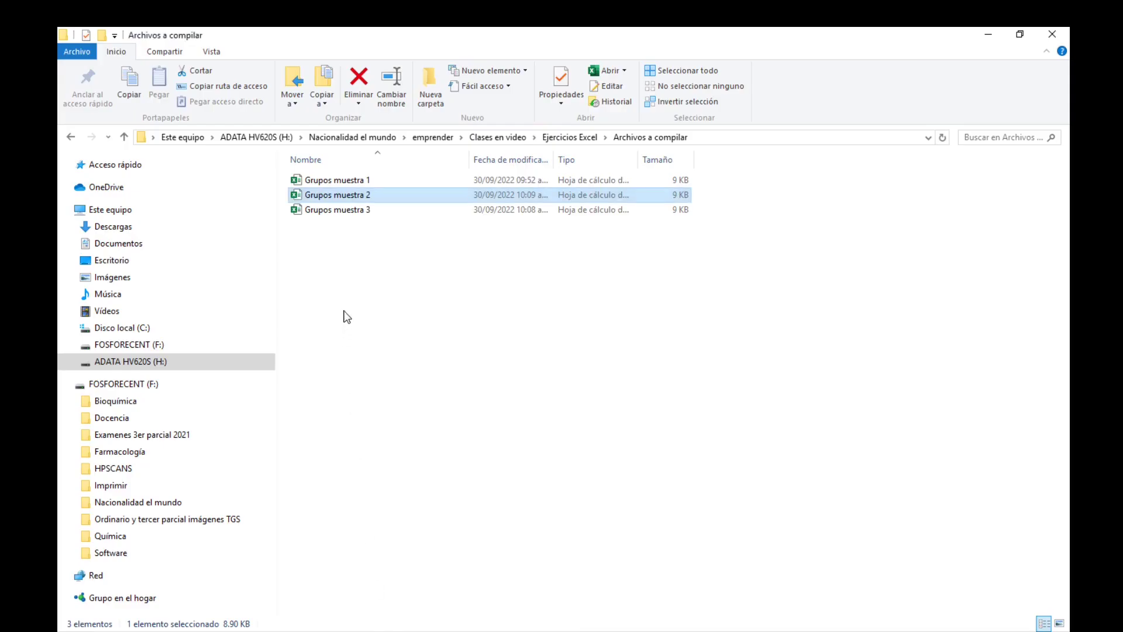
double_click(366, 209)
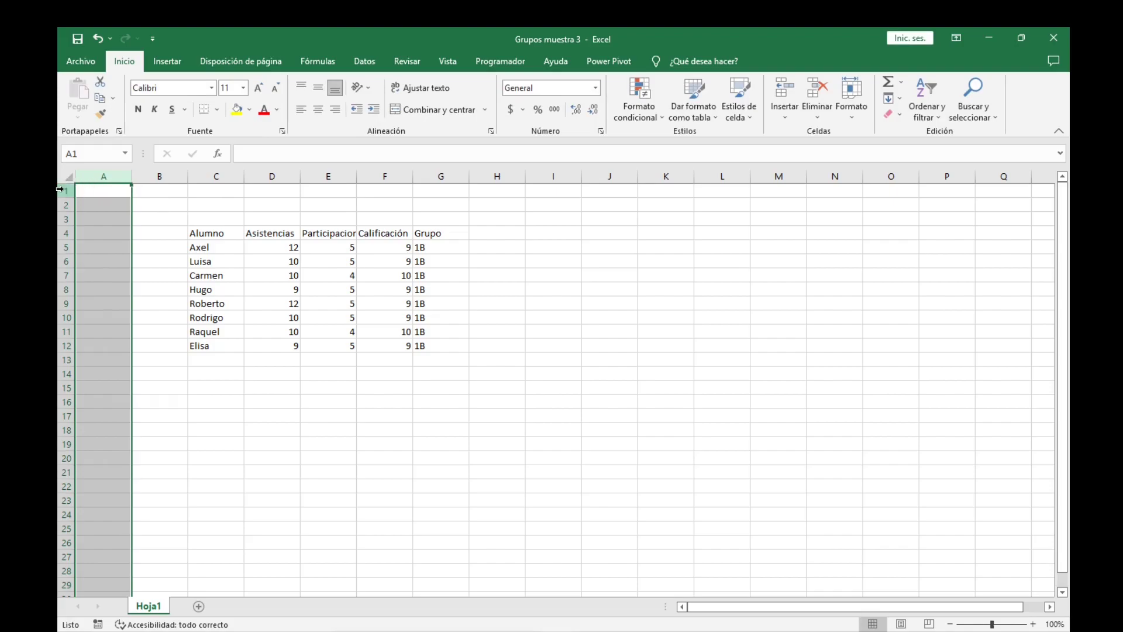
- Look over Grupos muestra 3's table, then create a blank workbook from the Archivo menu
mouse_move(60, 189)
left_mouse_down()
mouse_move(68, 221)
mouse_move(153, 258)
left_mouse_up()
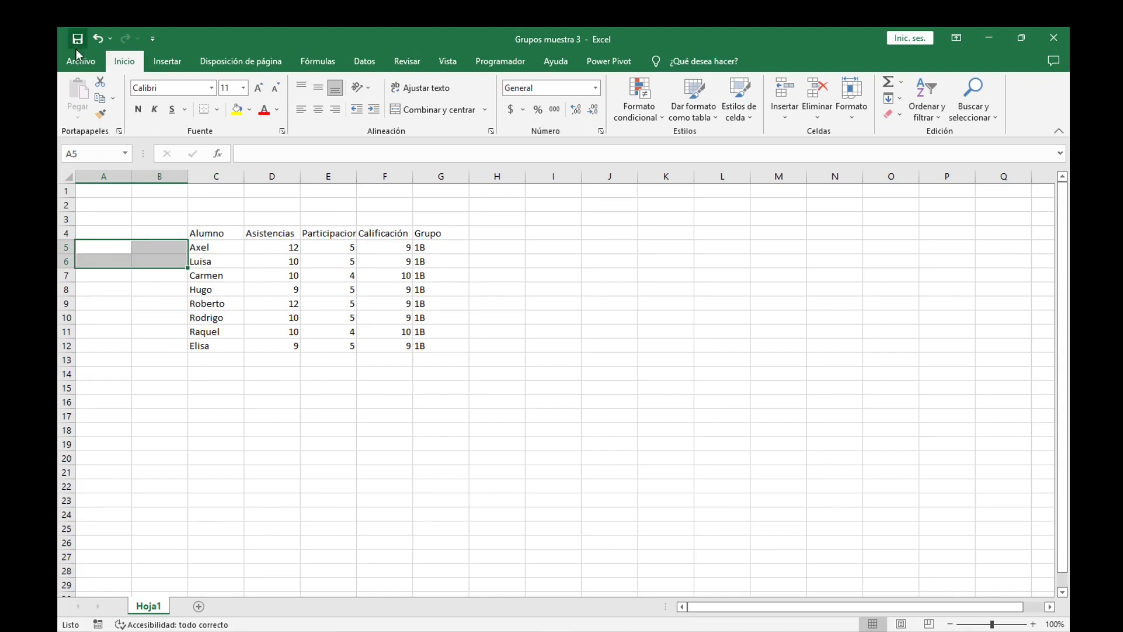
left_click(84, 61)
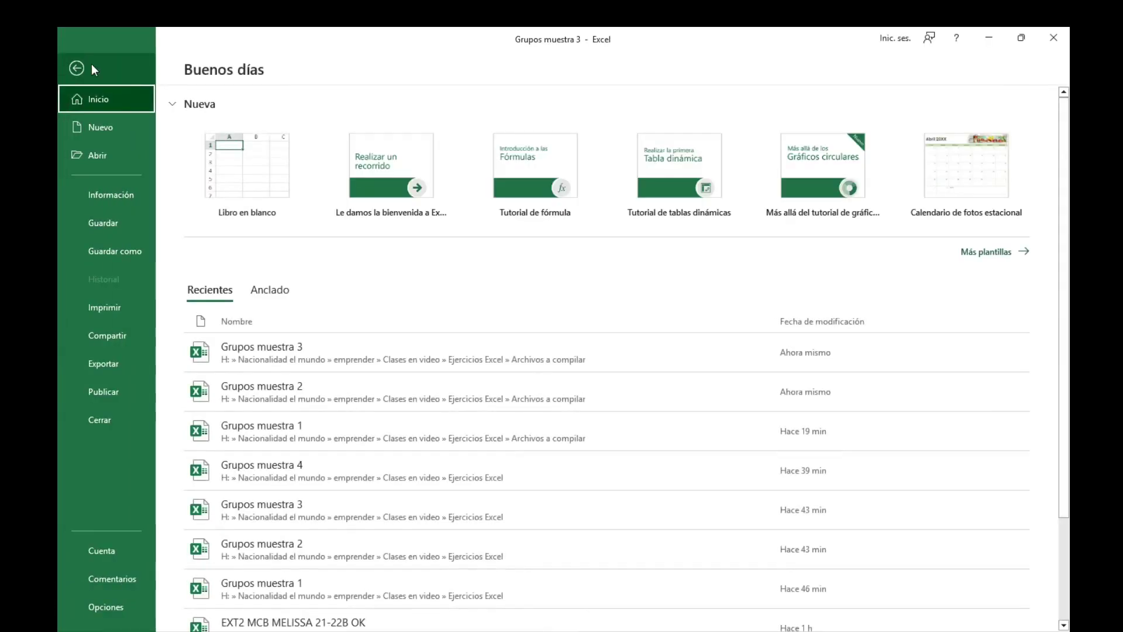
left_click(243, 156)
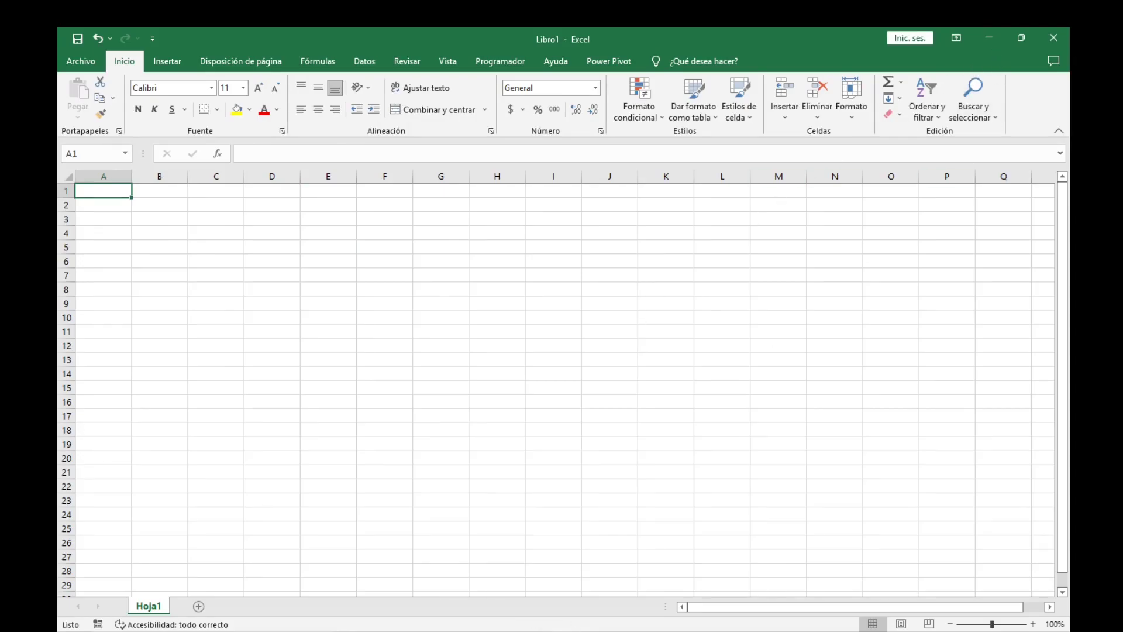
- Select cell D14 in the empty Libro1 sheet and show the Datos ribbon tools
left_click(559, 528)
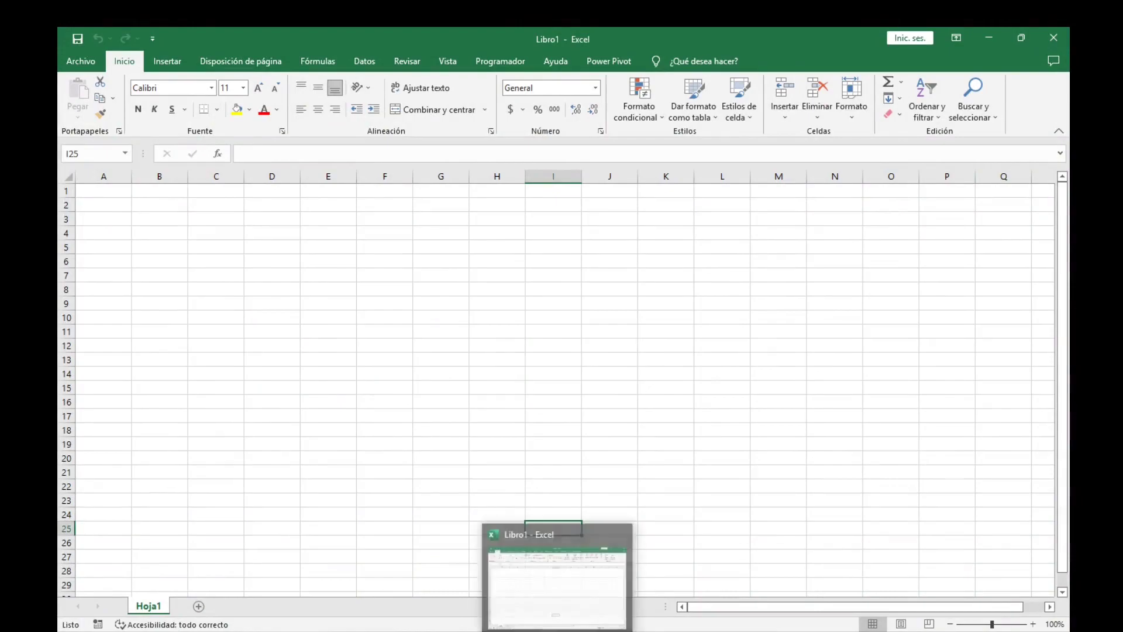
left_click(278, 376)
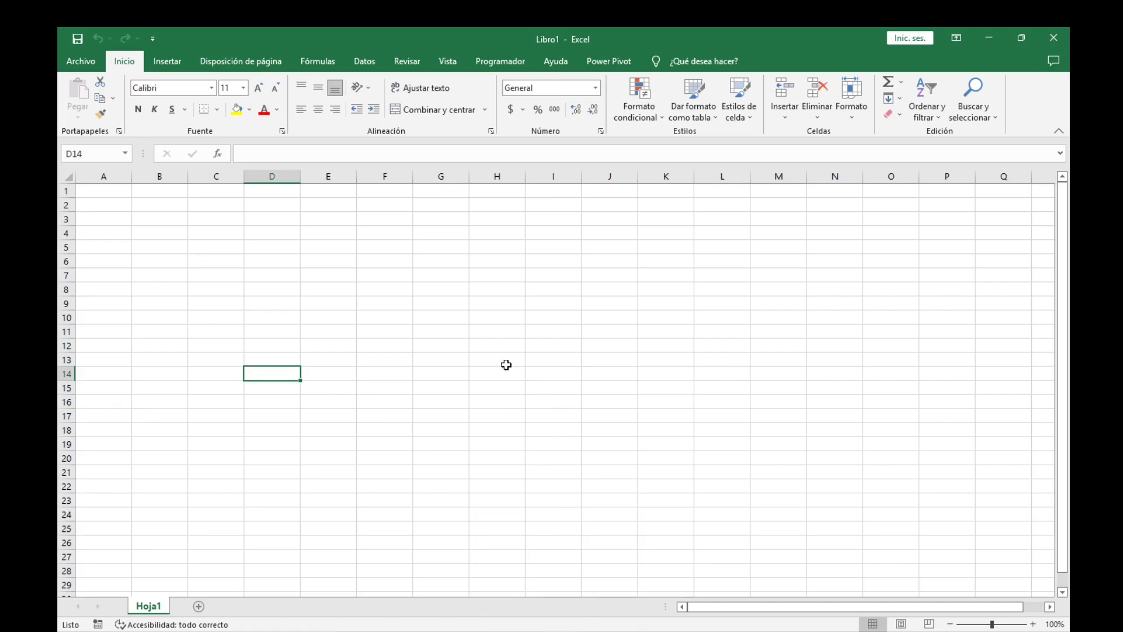
left_click(367, 62)
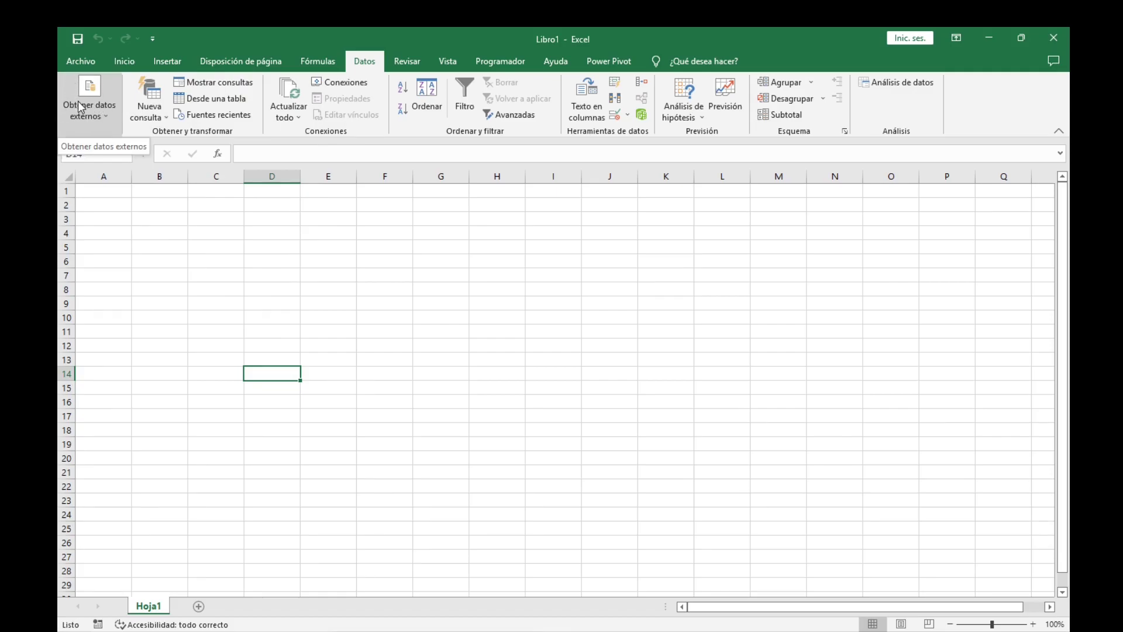
- Create a From Folder query on Ejercicios Excel\Archivos a compilar, previewing Grupos muestra 1 to 3
left_click(147, 115)
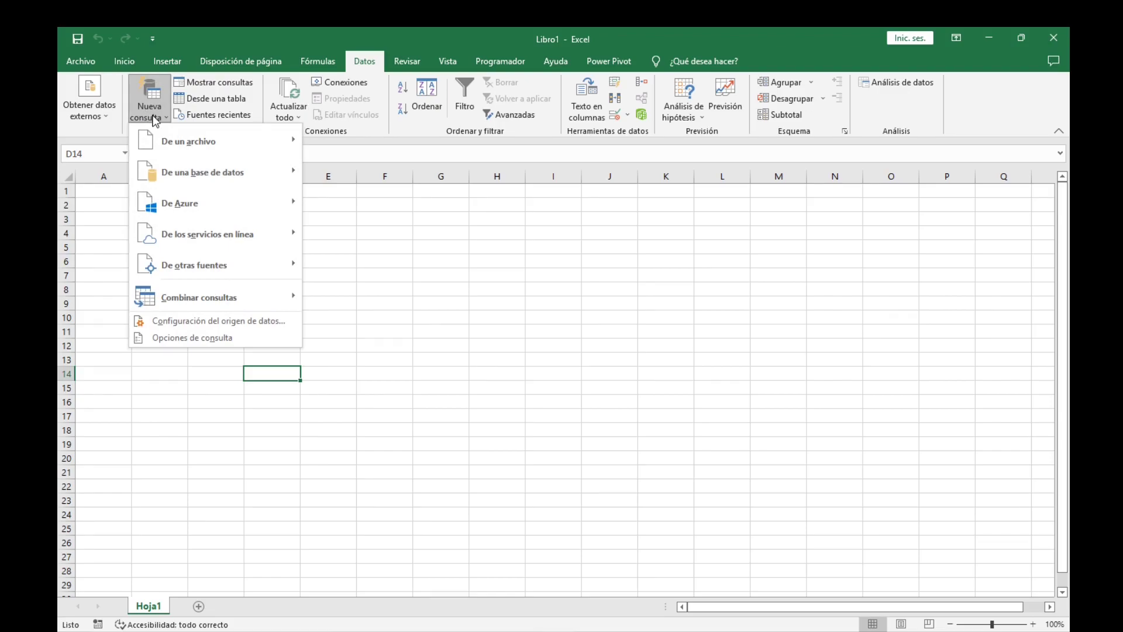
mouse_move(188, 142)
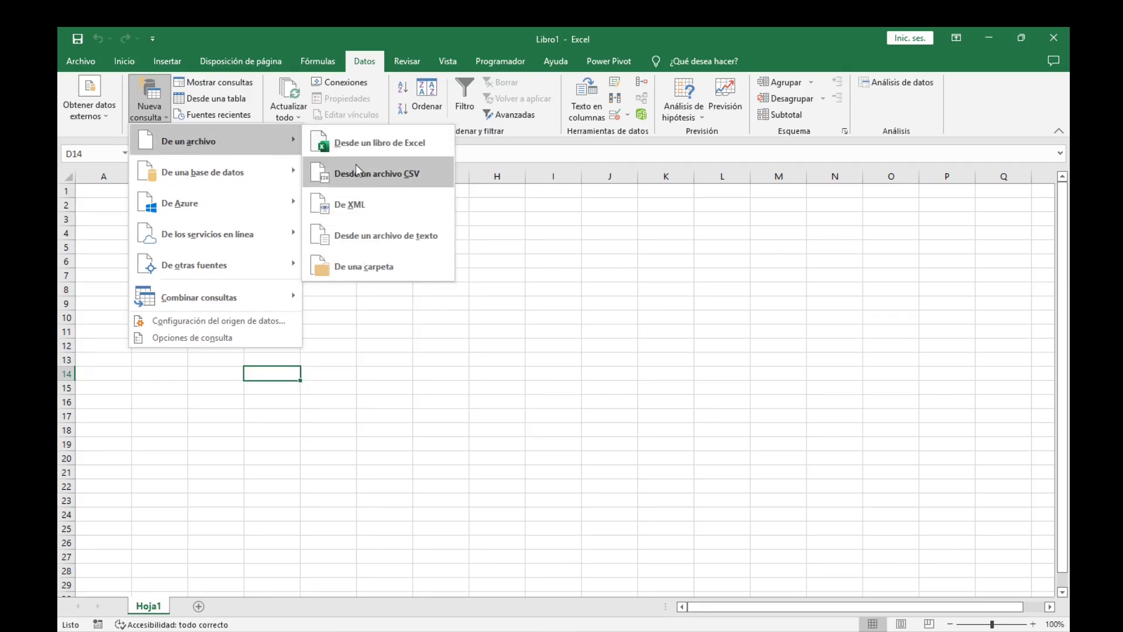
left_click(388, 269)
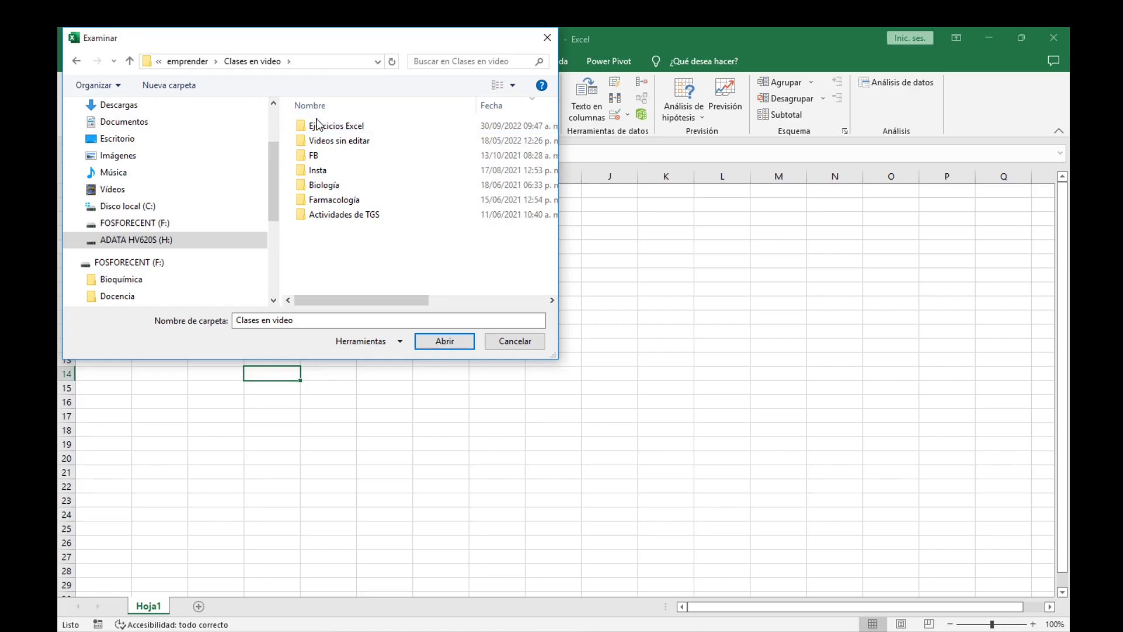
mouse_move(335, 125)
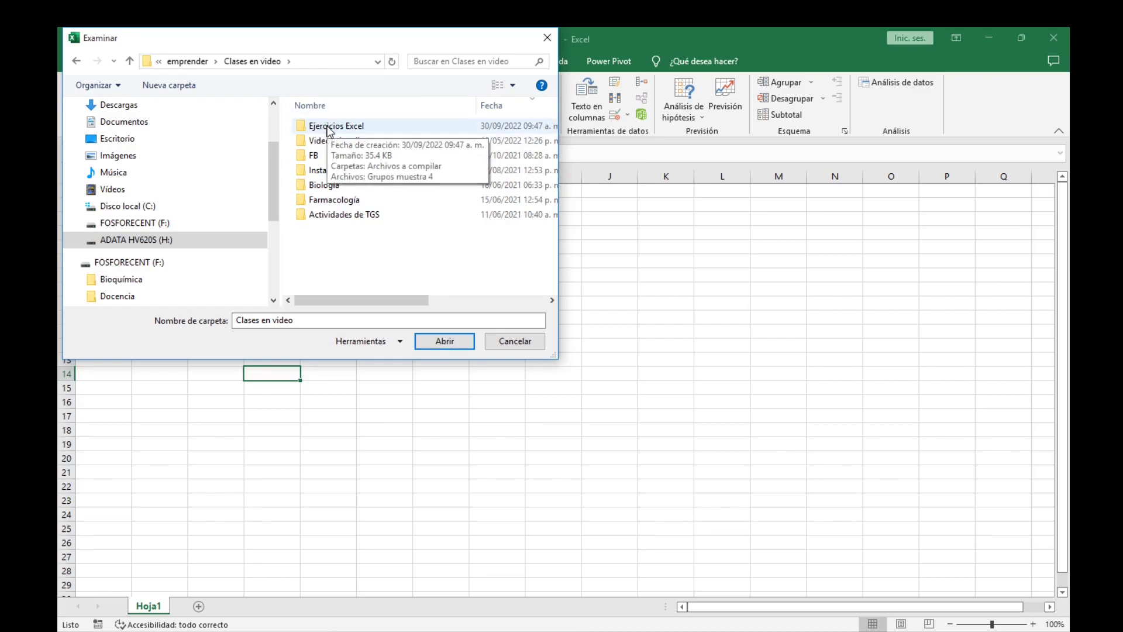
double_click(328, 127)
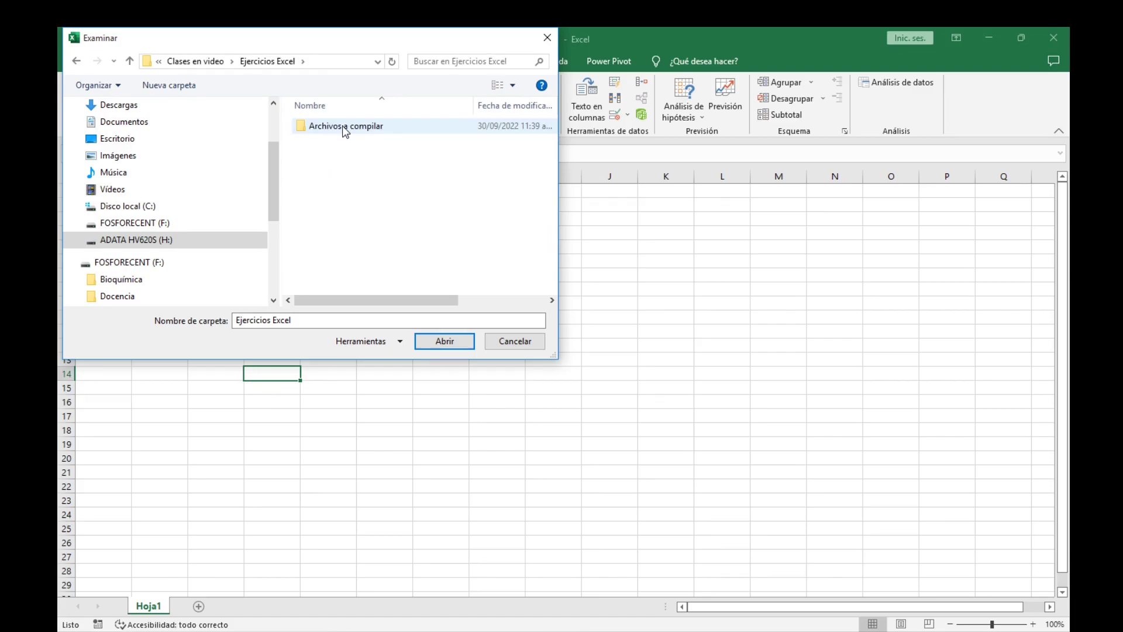
left_click(345, 128)
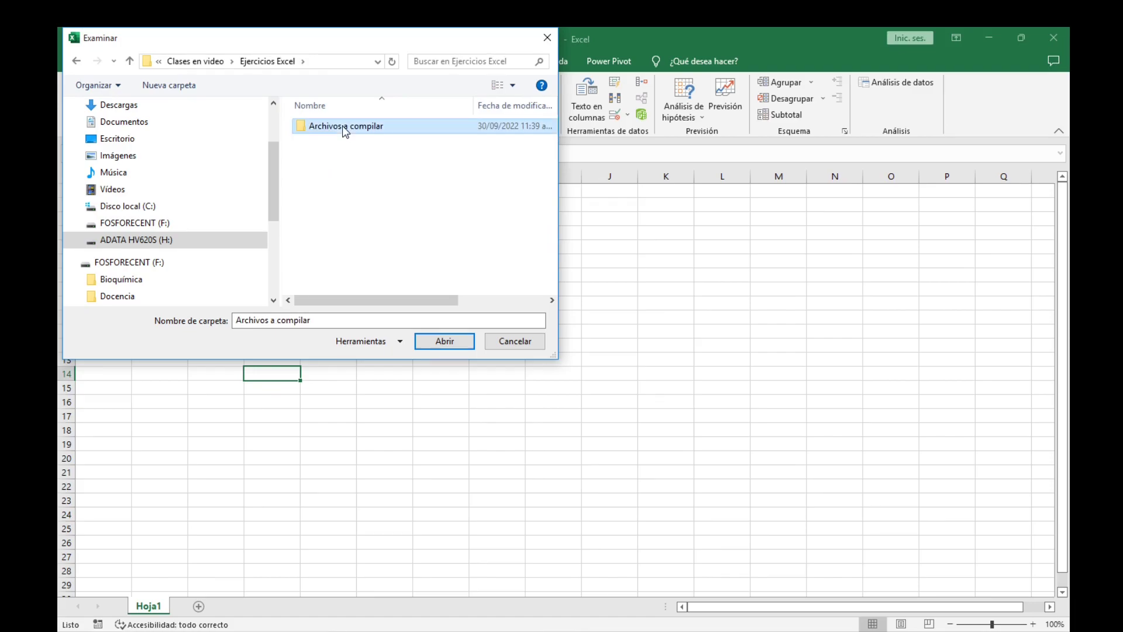
left_click(447, 342)
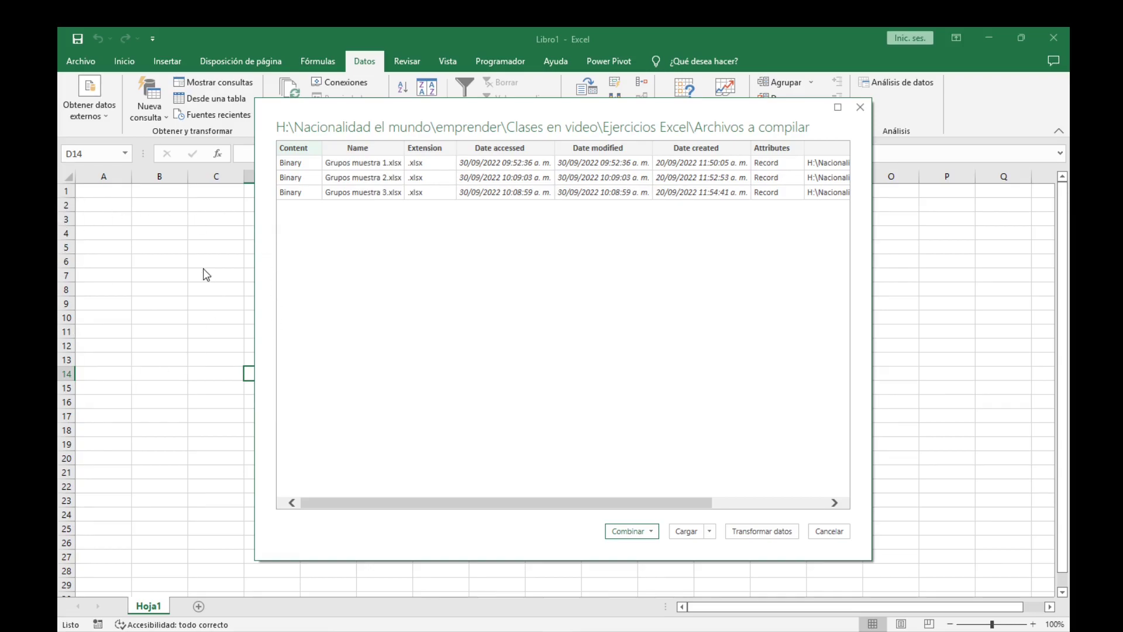
- Choose Combinar y cargar from the Combinar dropdown
left_click(652, 531)
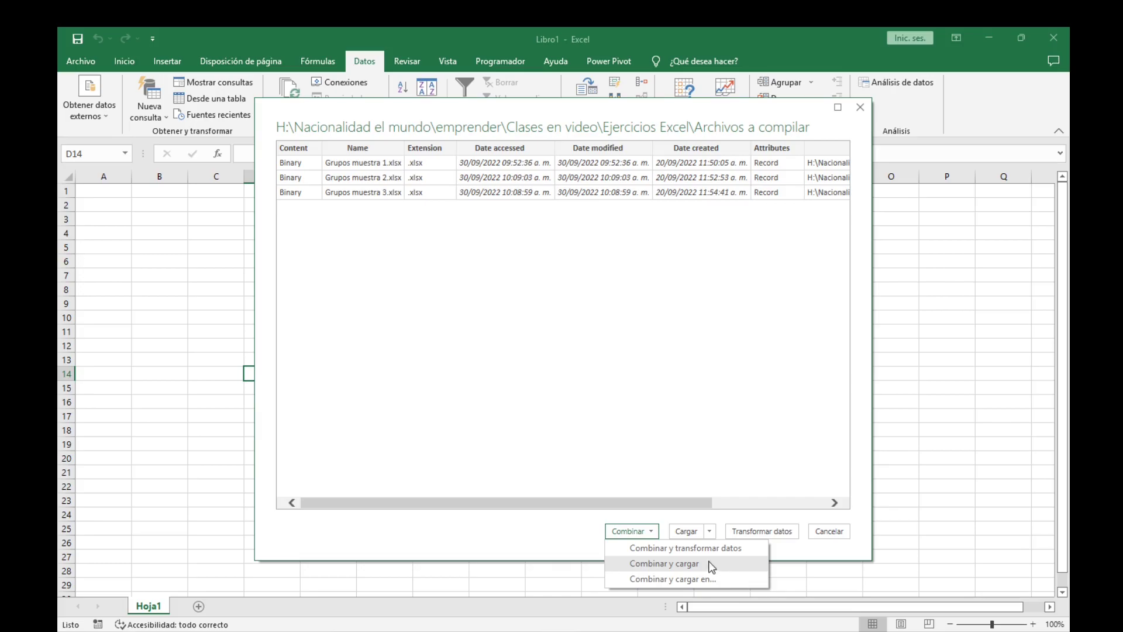
left_click(648, 563)
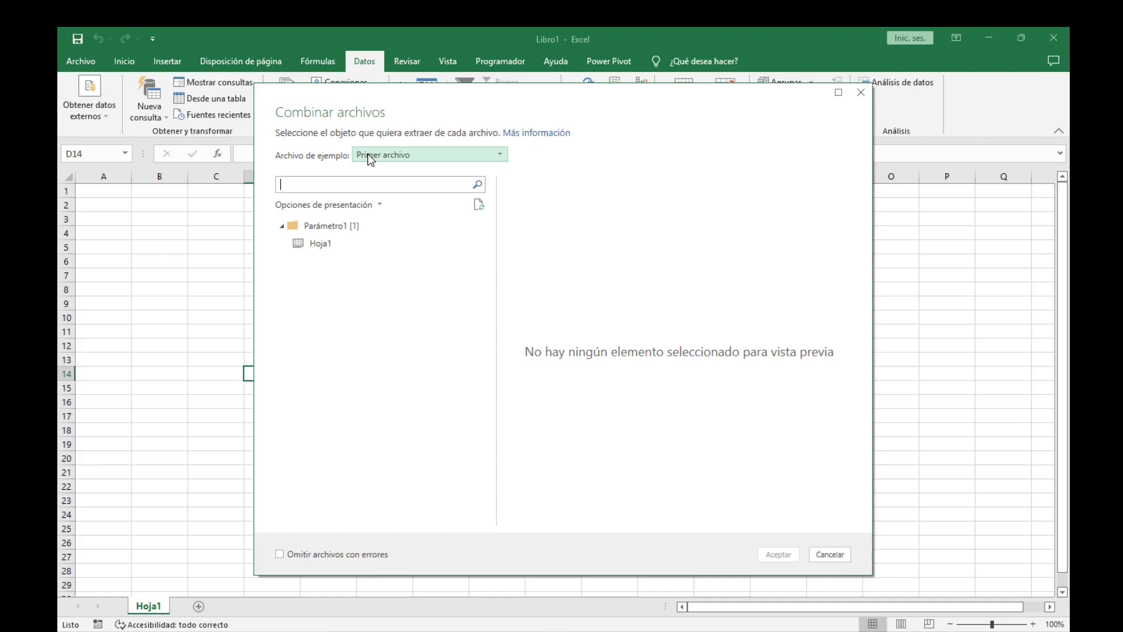
- Set Grupos muestra 2.xlsx as the sample file and select its Hoja1 sheet to preview
left_click(397, 155)
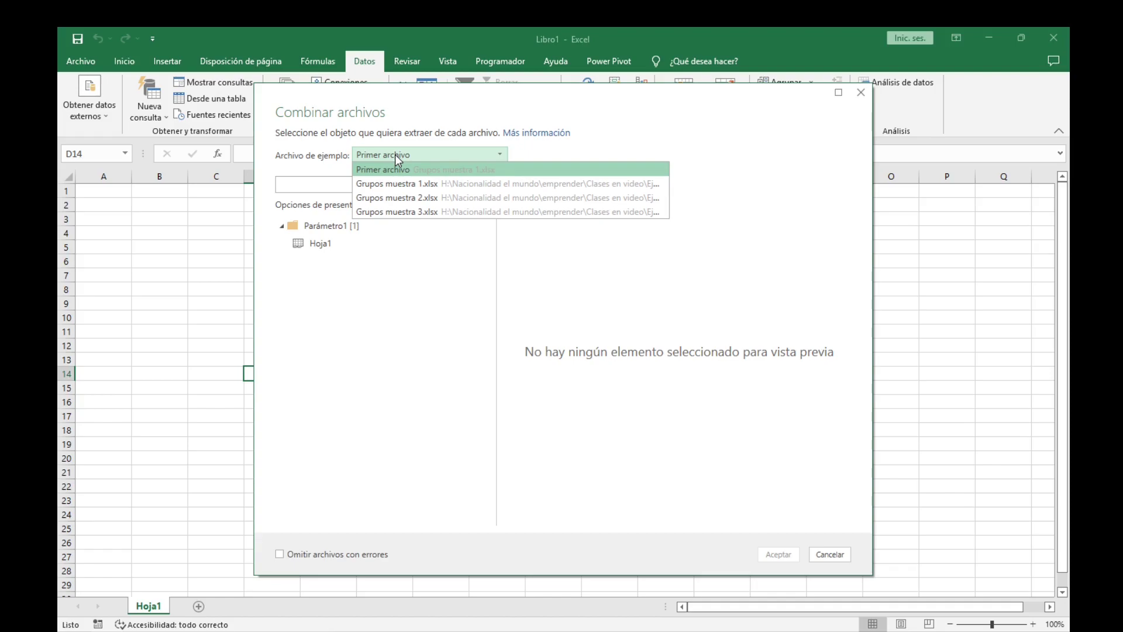
left_click(408, 199)
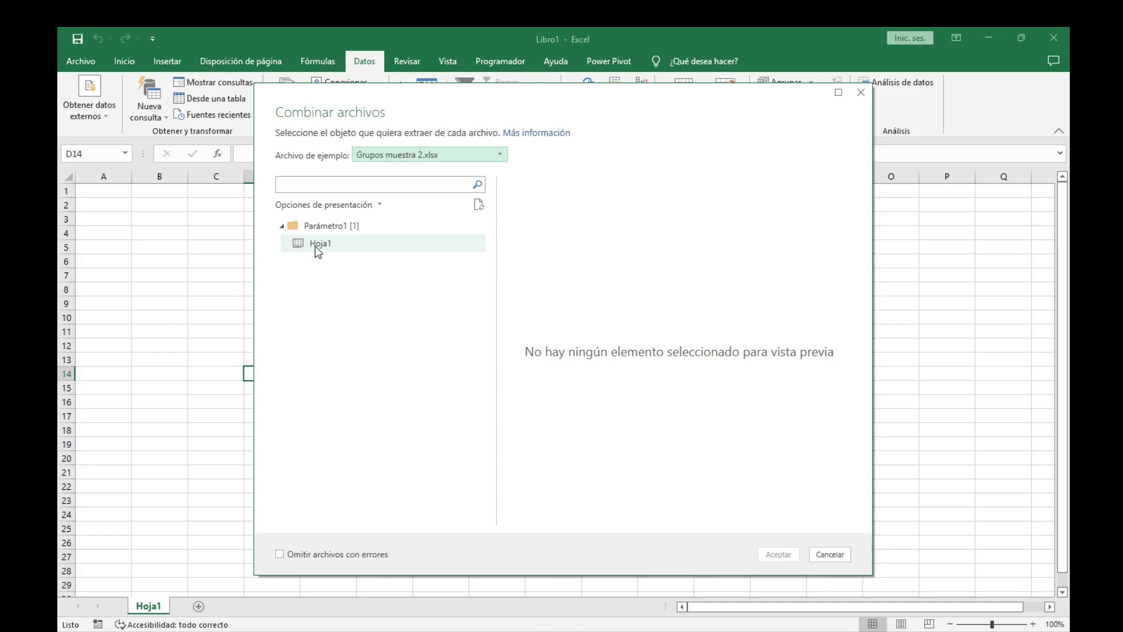
left_click(314, 246)
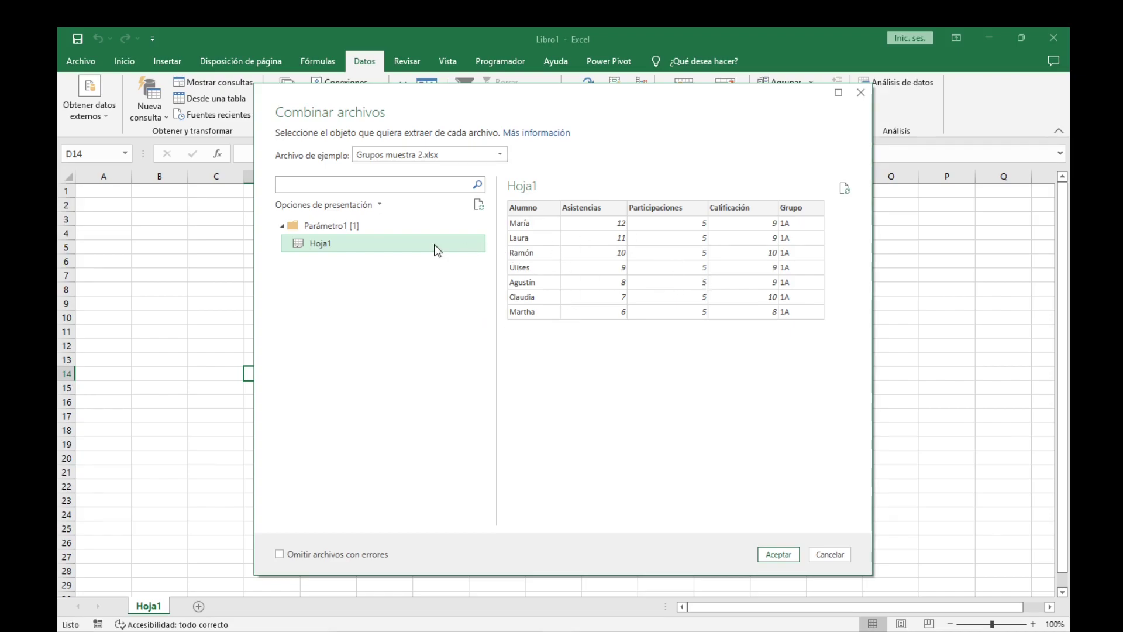
- Accept the combine to load the 20-row table into Hoja2, then select its Source.Name column
left_click(772, 555)
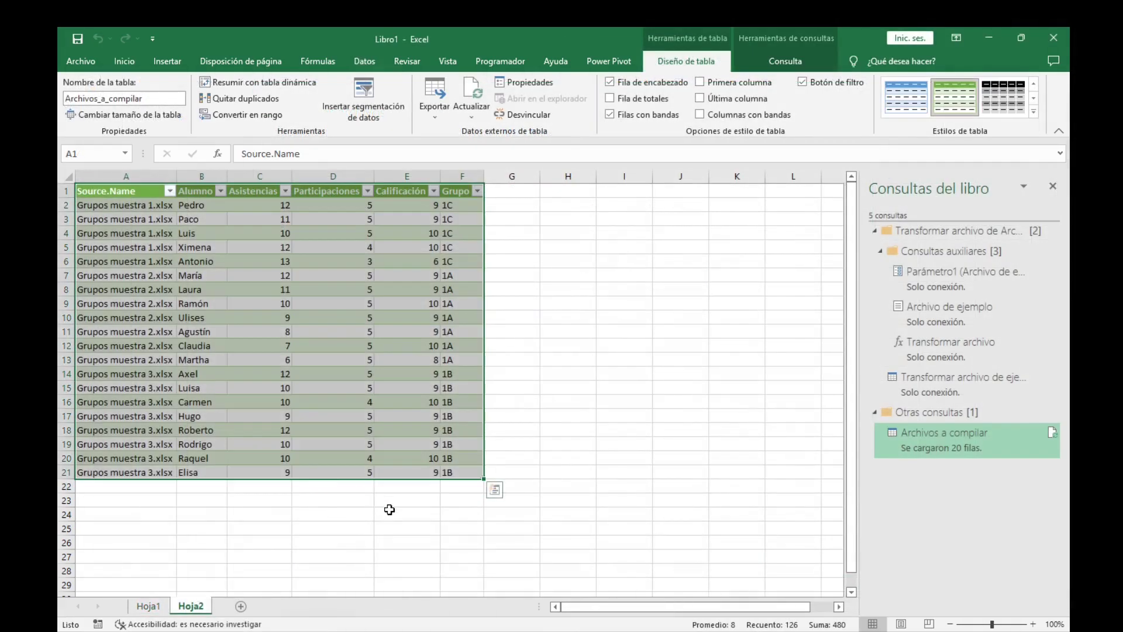
scroll(389, 509, "up", 2)
scroll(389, 509, "up", 2)
scroll(389, 510, "down", 1)
scroll(389, 509, "down", 1)
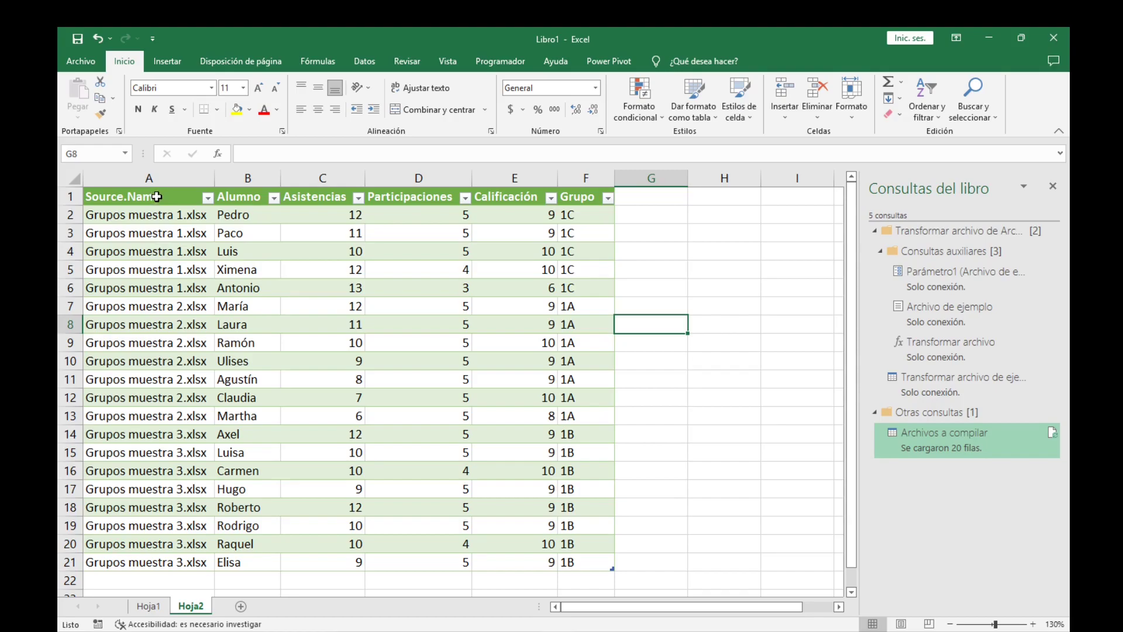
left_click(157, 185)
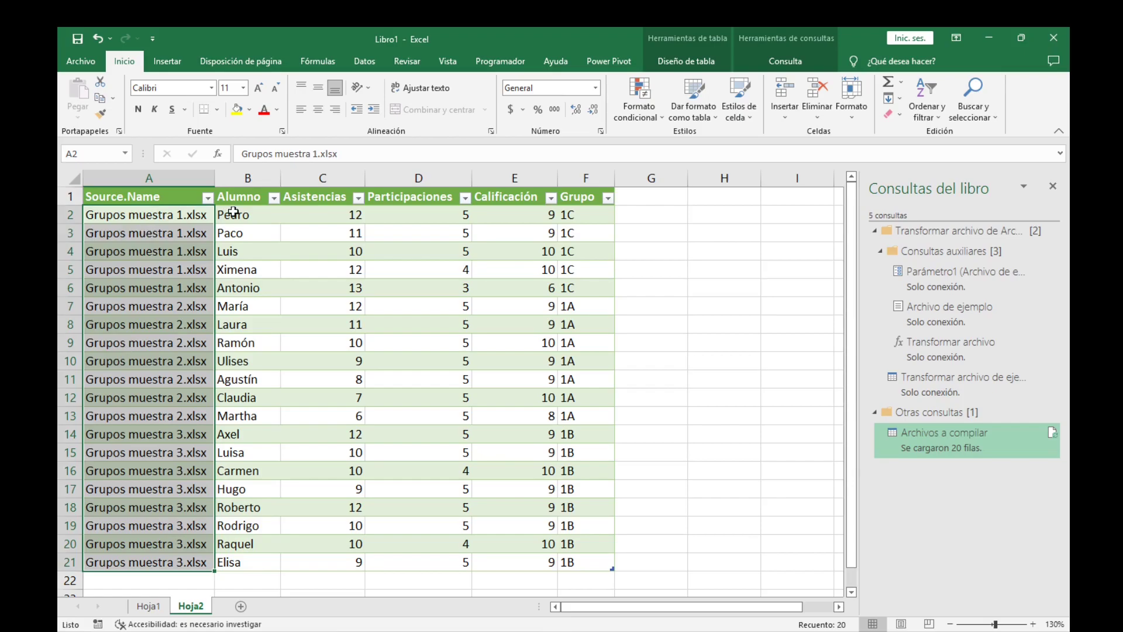
- Edit the Archivos a compilar query in a maximized Power Query Editor and open Transformar's Extraer options
left_click(785, 62)
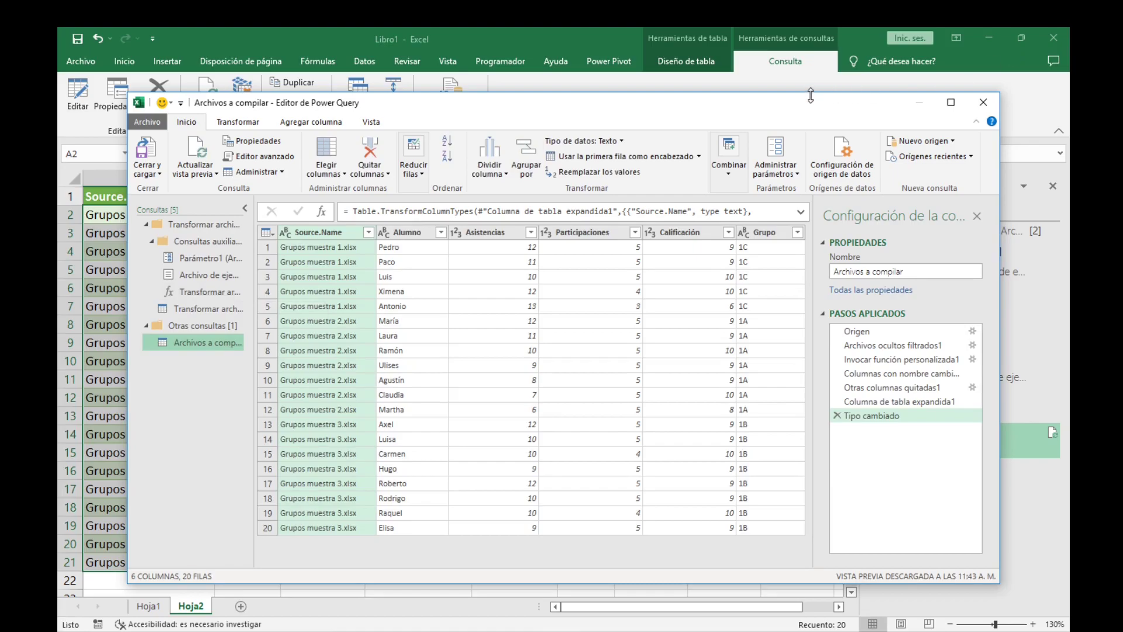
left_click_drag(812, 93, 800, 90)
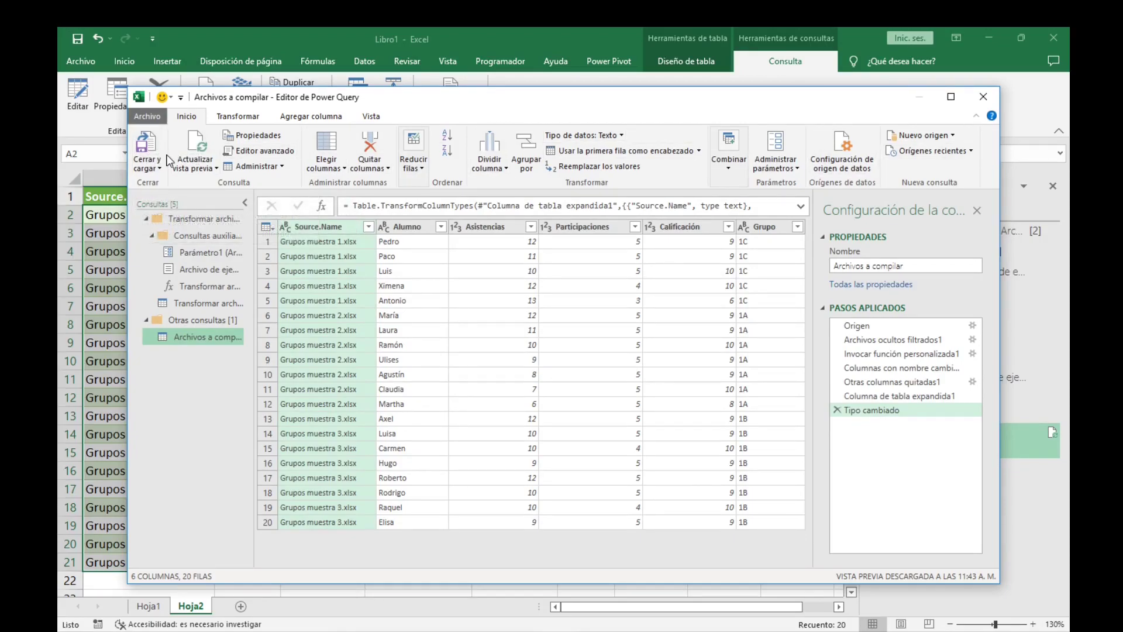
left_click(951, 97)
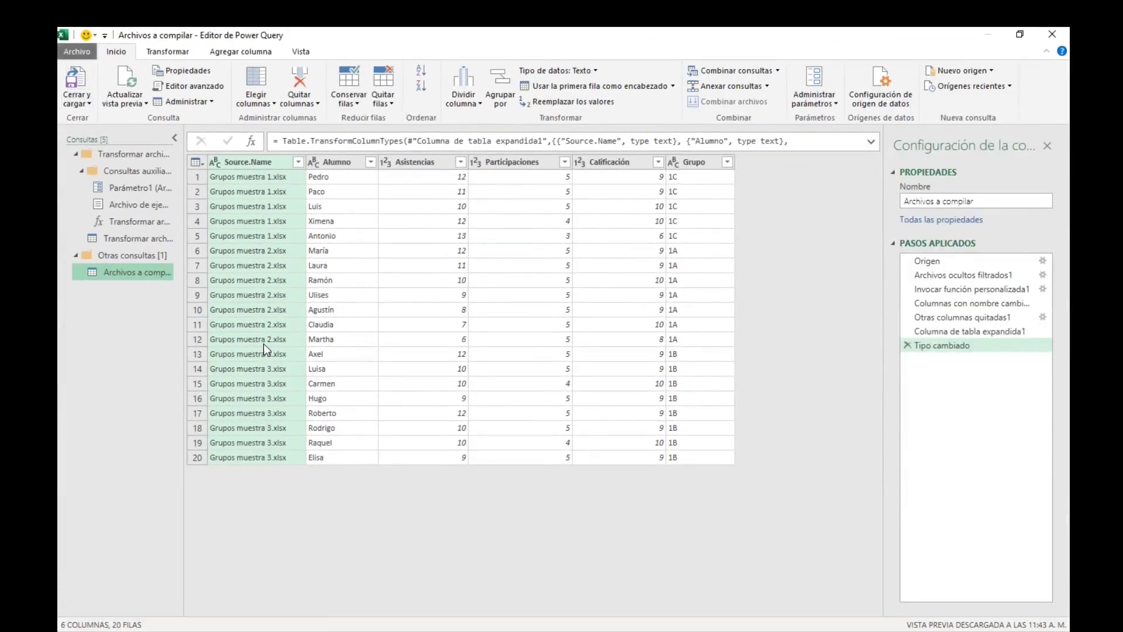
left_click(170, 53)
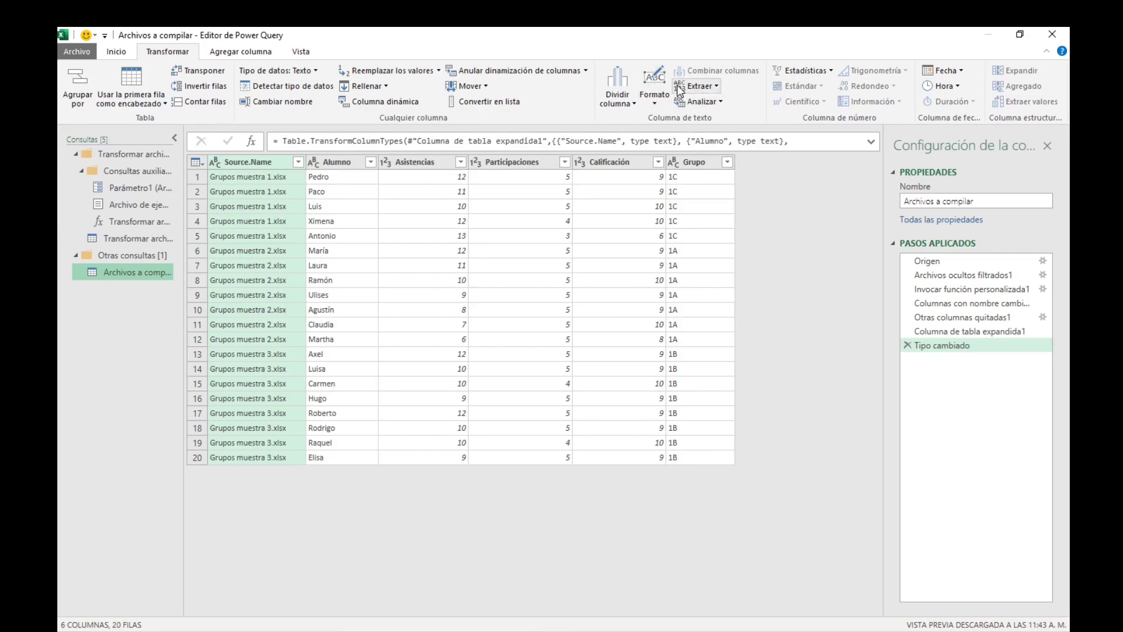
left_click(710, 88)
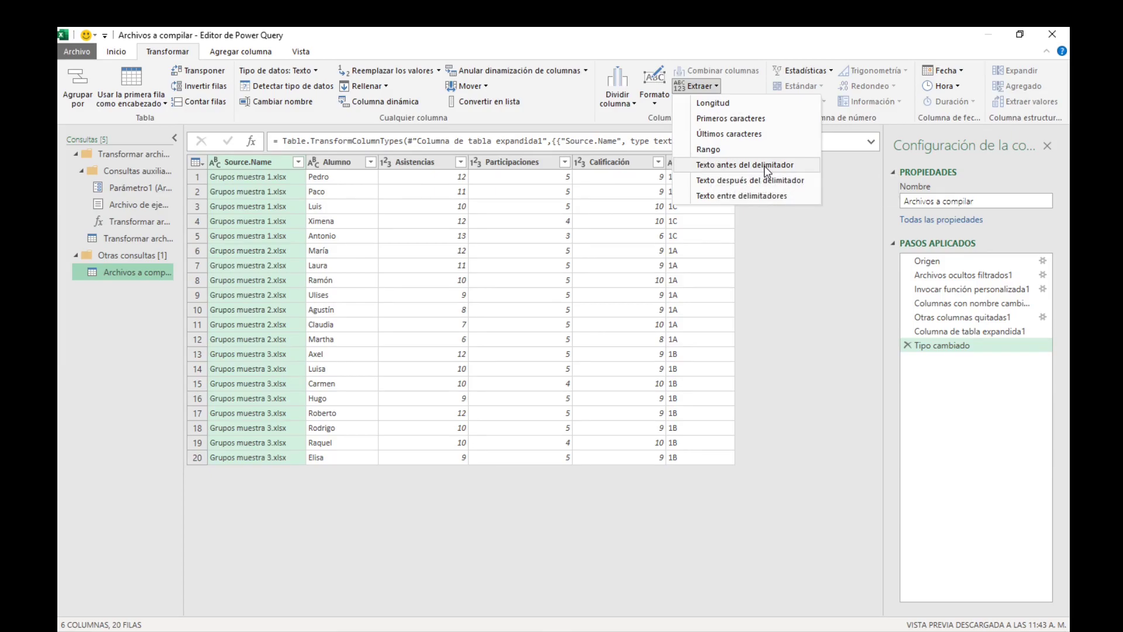
- Keep only the text before the '.' delimiter in the Source.Name column
left_click(764, 167)
type(".")
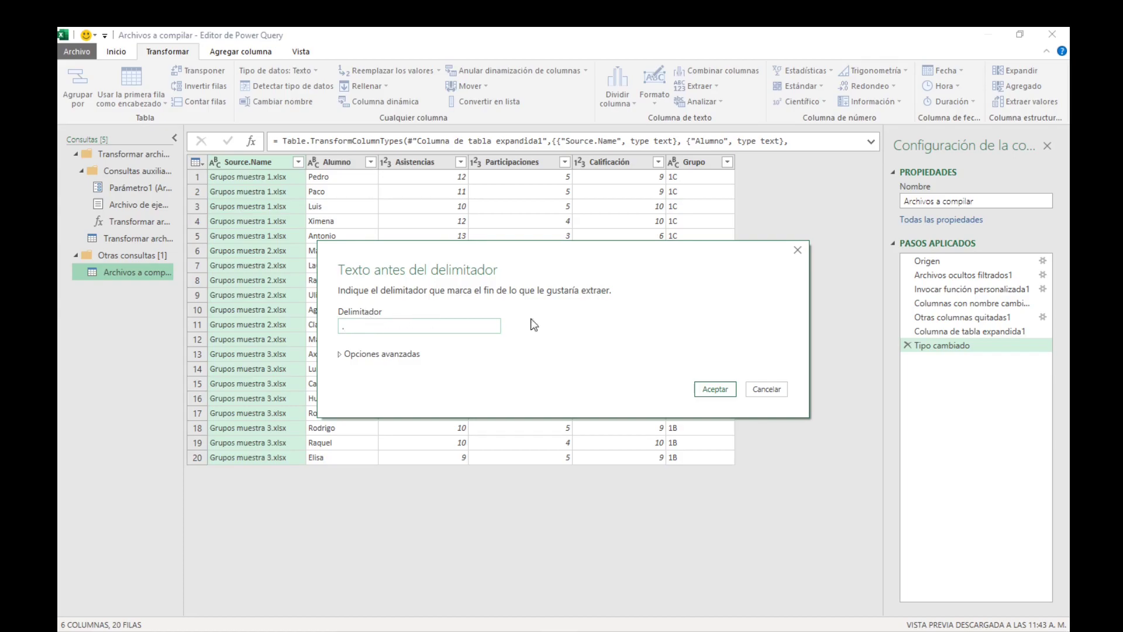
left_click(716, 389)
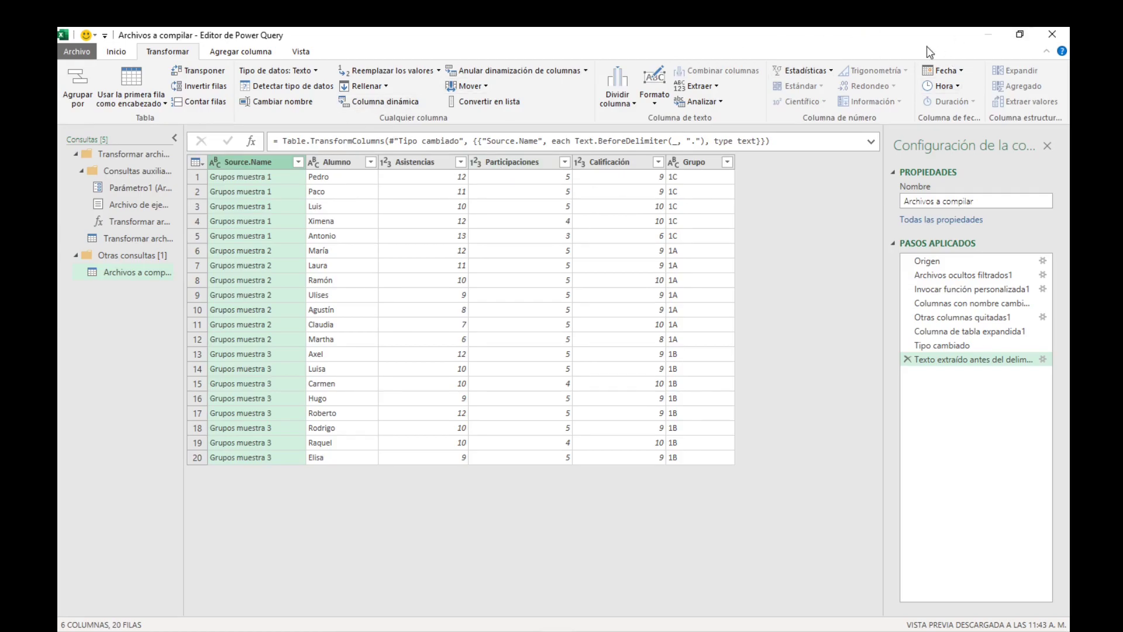
mouse_move(900, 38)
left_mouse_down()
mouse_move(773, 73)
mouse_move(858, 103)
left_mouse_up()
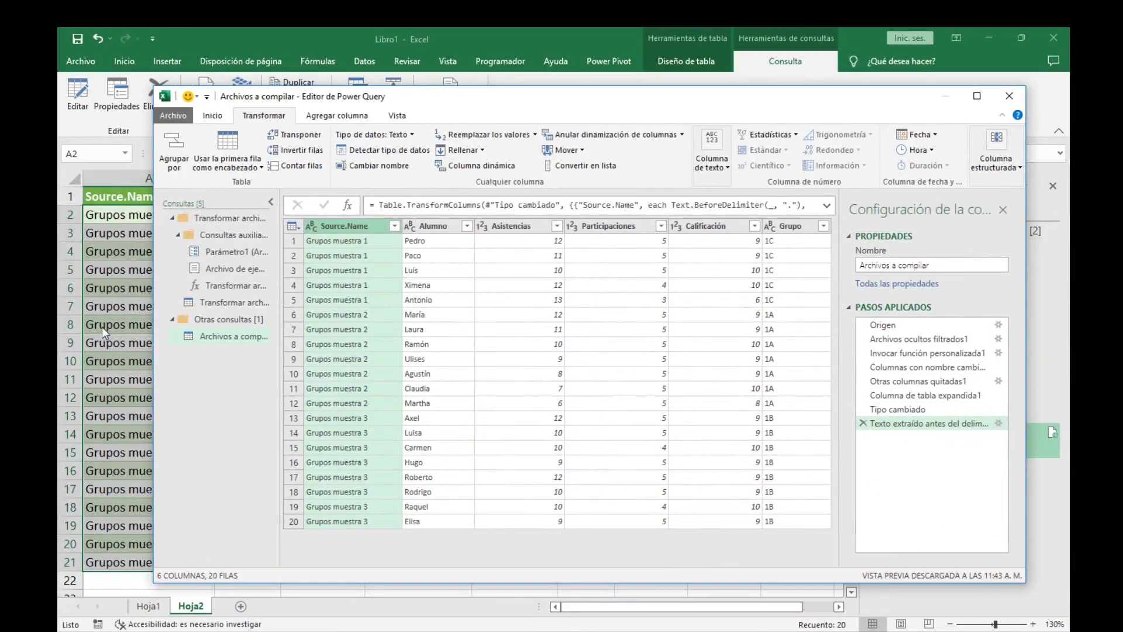
- Close and load the query so the sheet shows Grupos muestra 1, 2, 3 without .xlsx
left_click(211, 118)
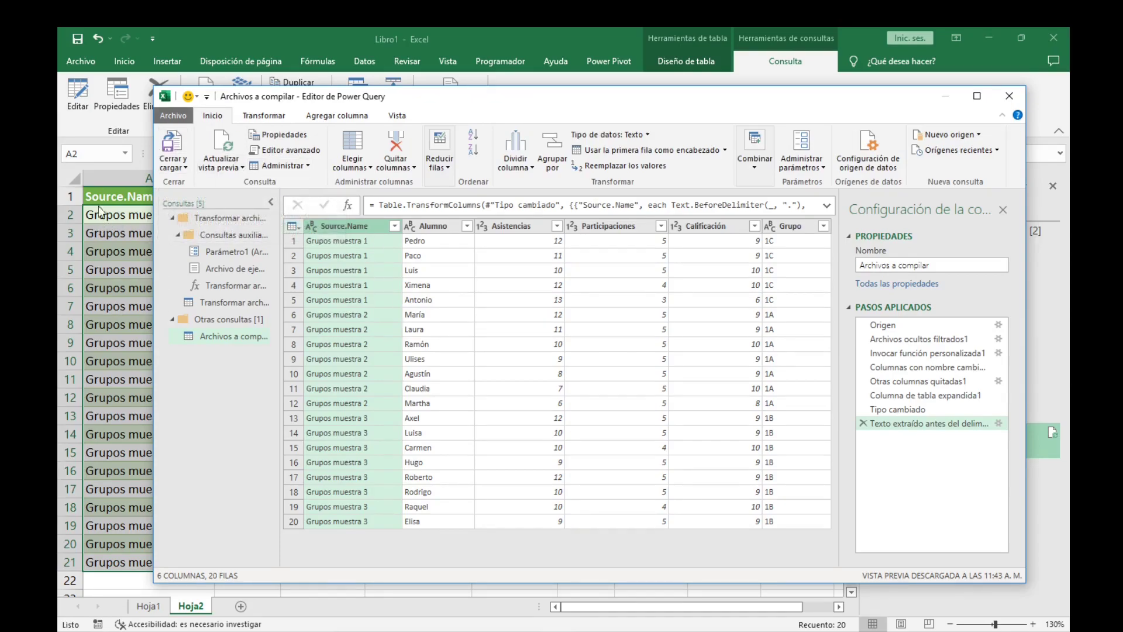
left_click(172, 146)
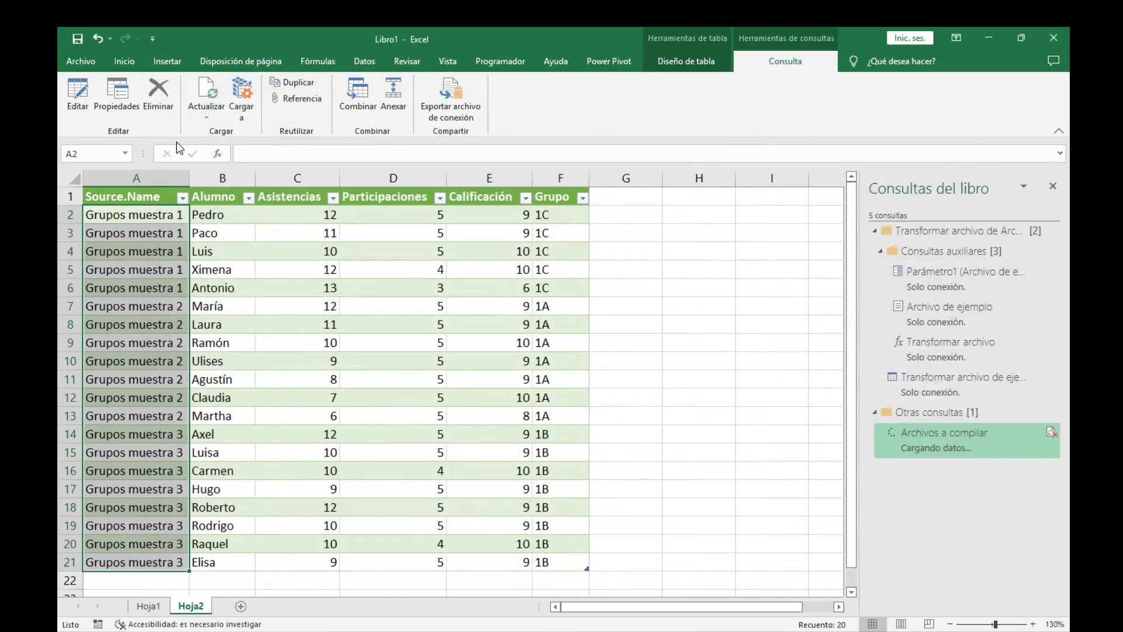
left_click(641, 314)
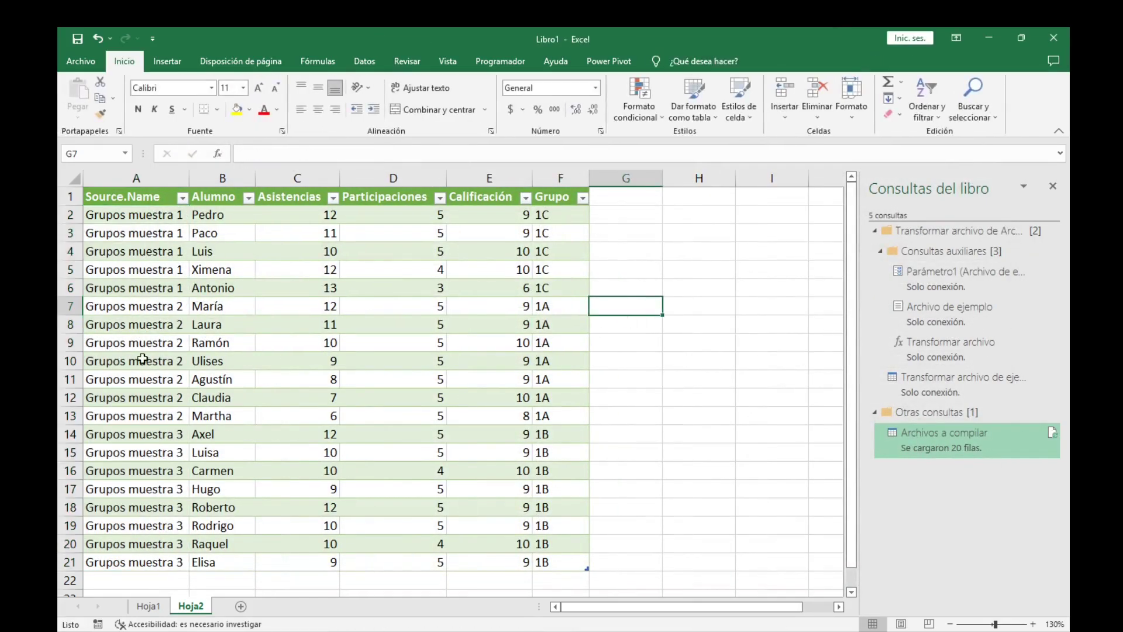
scroll(144, 357, "down", 1)
scroll(144, 356, "up", 1)
- Move the Grupos muestra 4 workbook from Ejercicios Excel into Archivos a compilar, then return to Excel
left_click(723, 627)
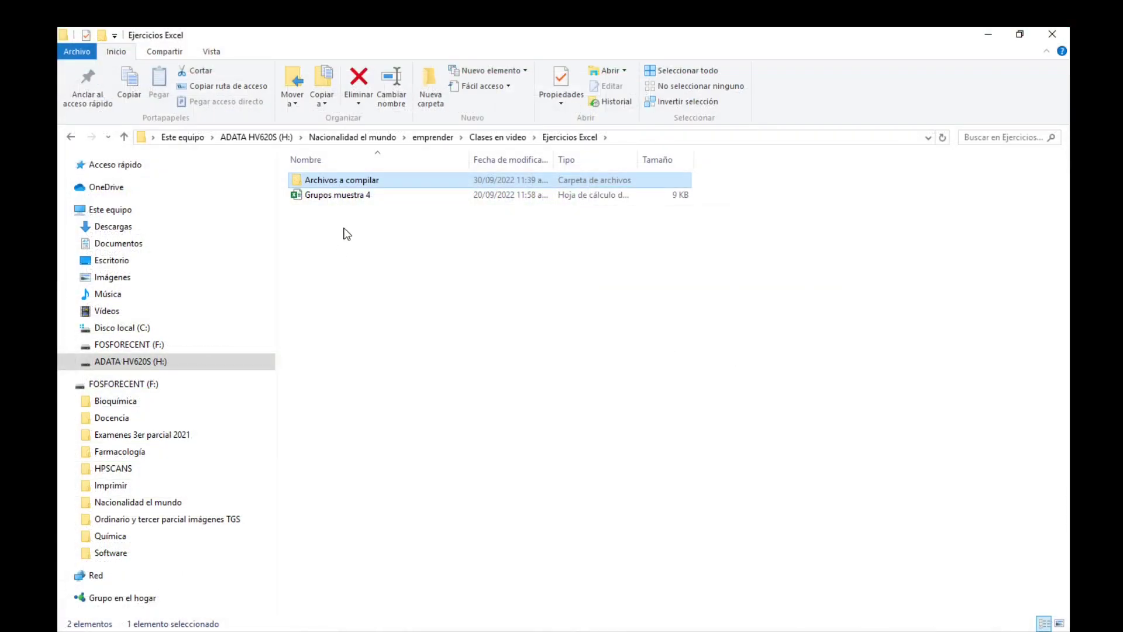
left_click(401, 253)
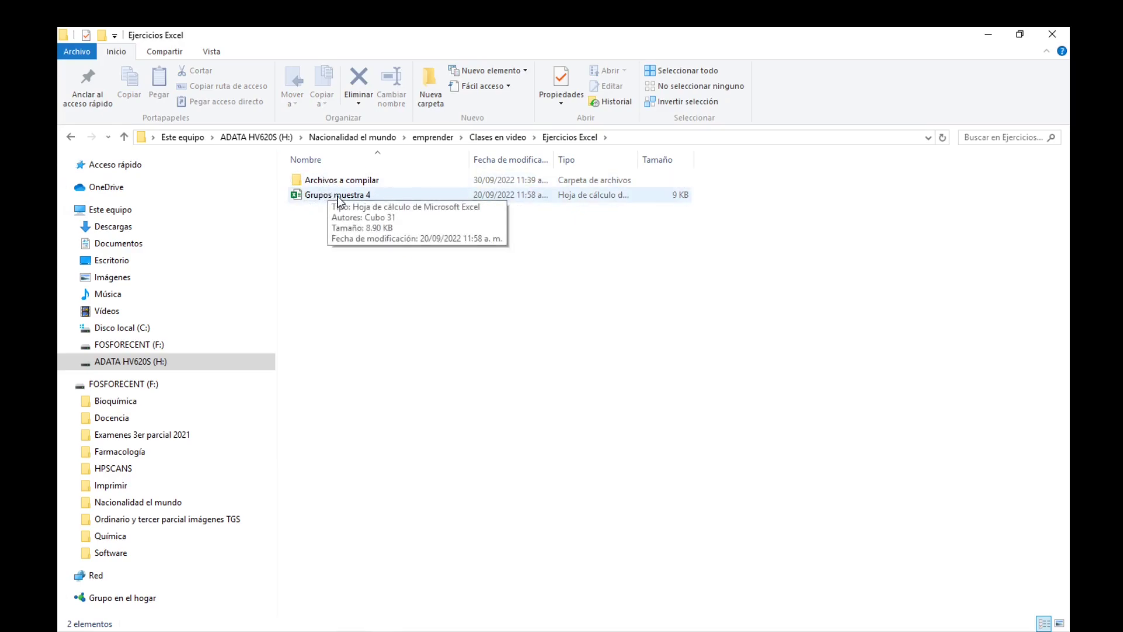
left_click_drag(338, 198, 339, 184)
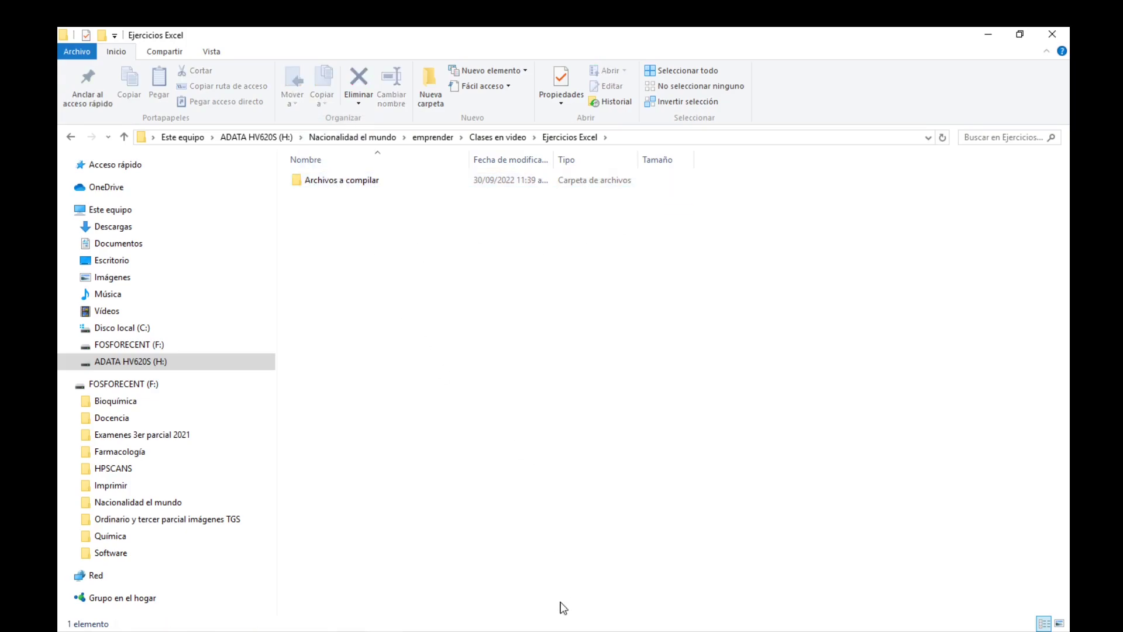
left_click(535, 525)
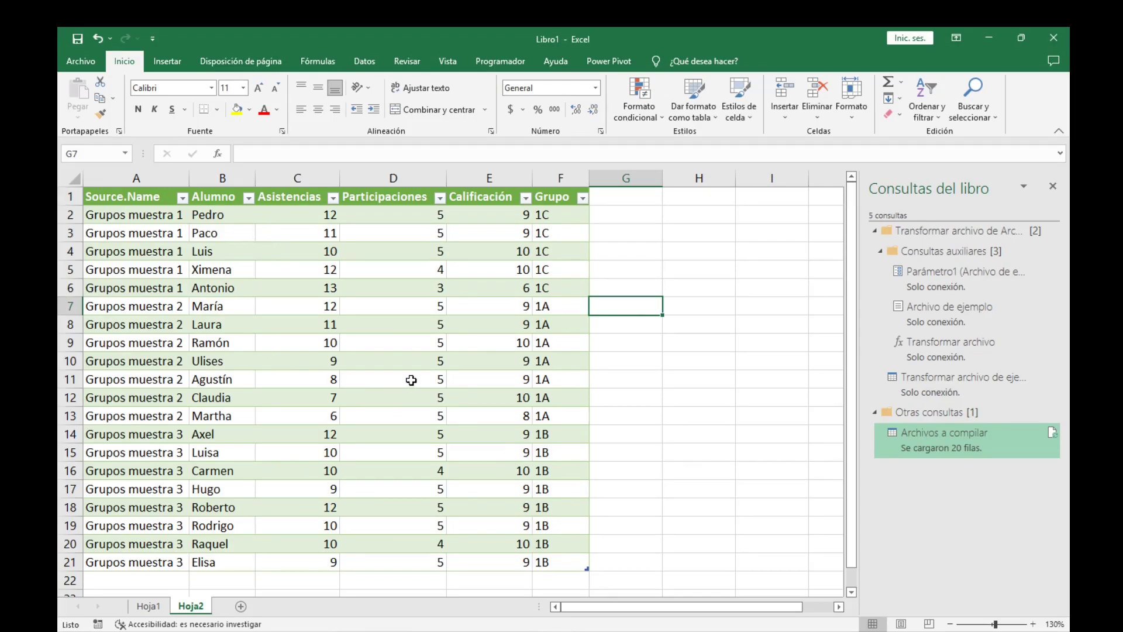
- Refresh the table to load the Grupos muestra 4 rows, then check the 28 rows and cell A2
right_click(412, 380)
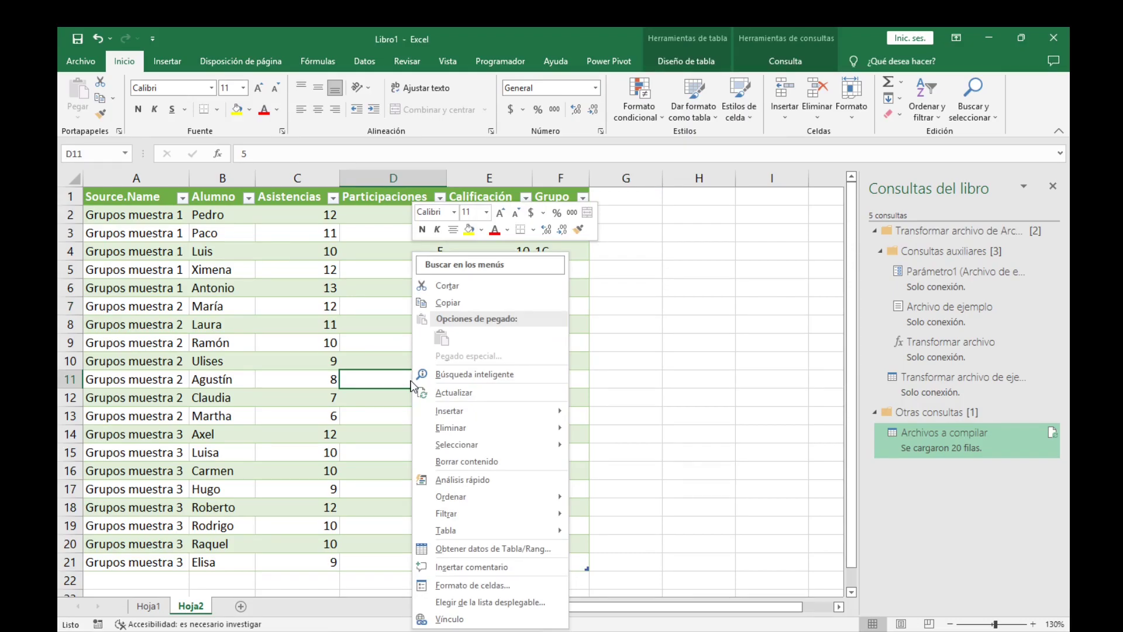
left_click(445, 391)
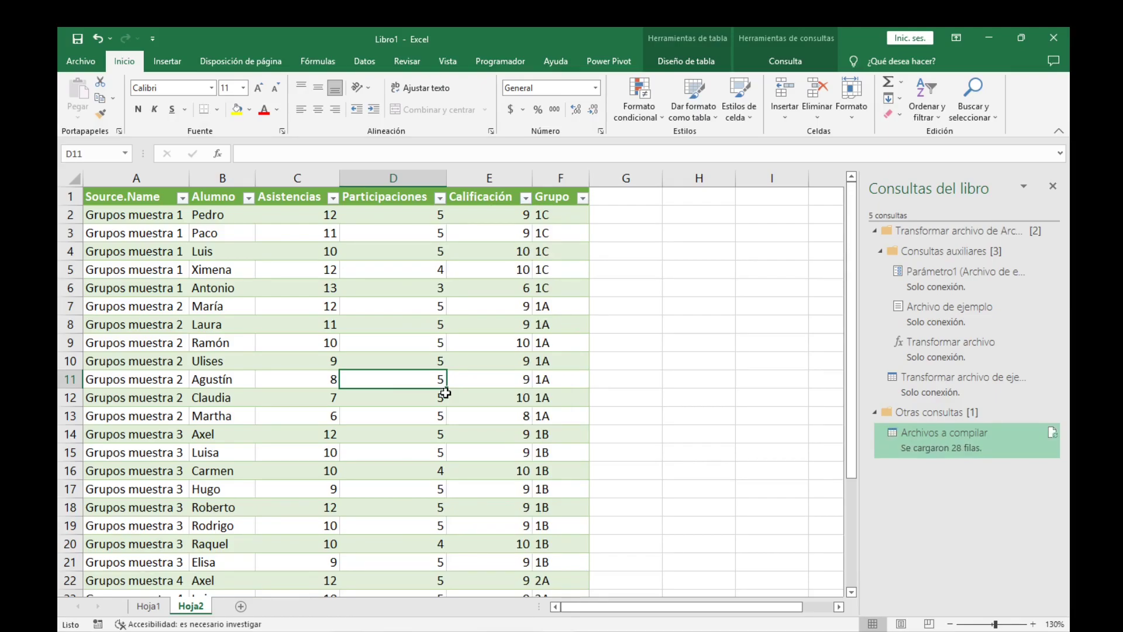
scroll(446, 393, "down", 1)
scroll(444, 395, "down", 2)
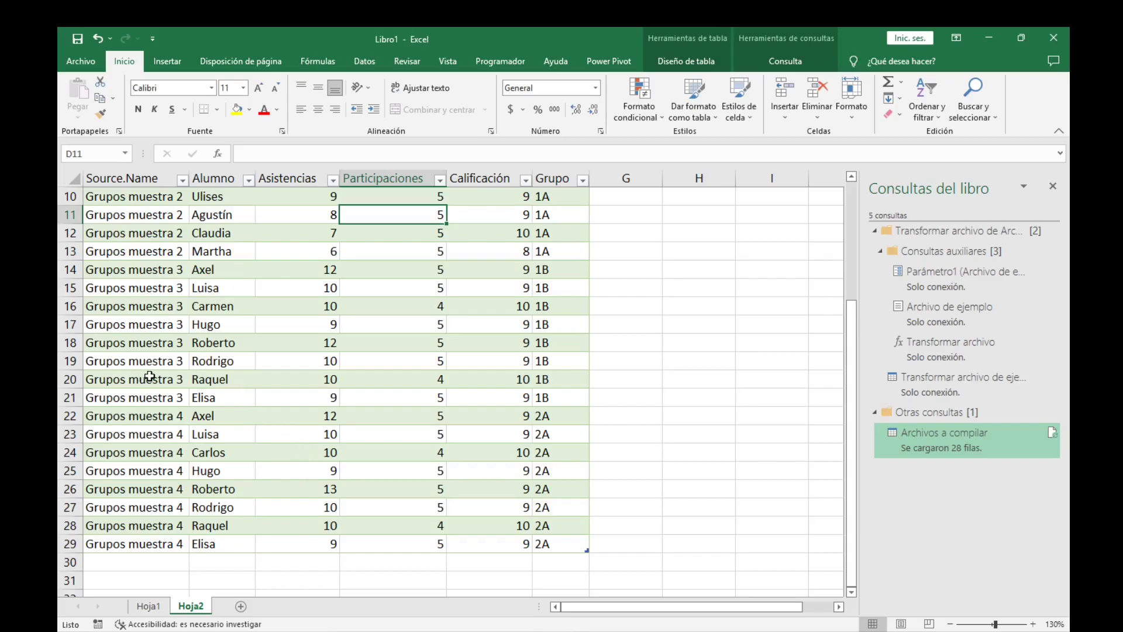
scroll(138, 375, "up", 2)
scroll(234, 305, "up", 1)
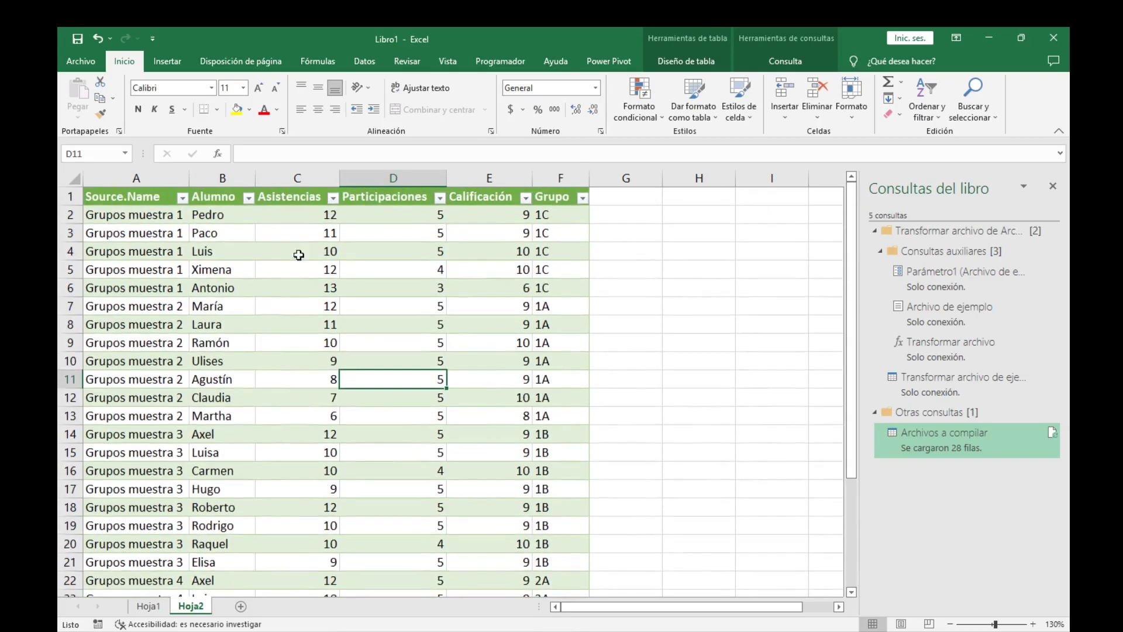
left_click(175, 217)
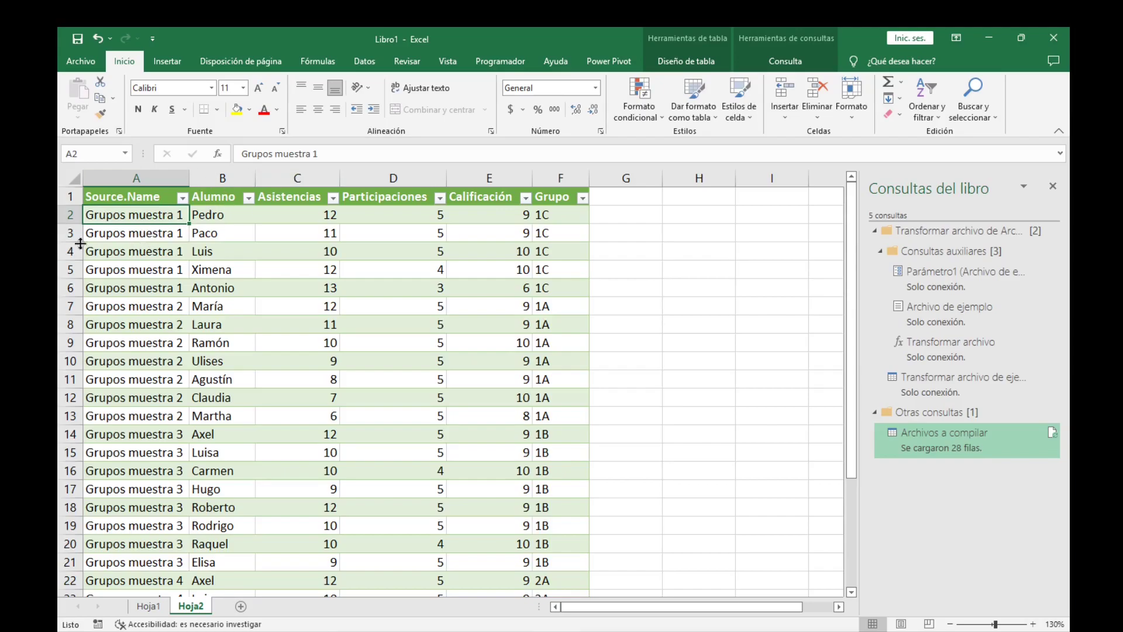